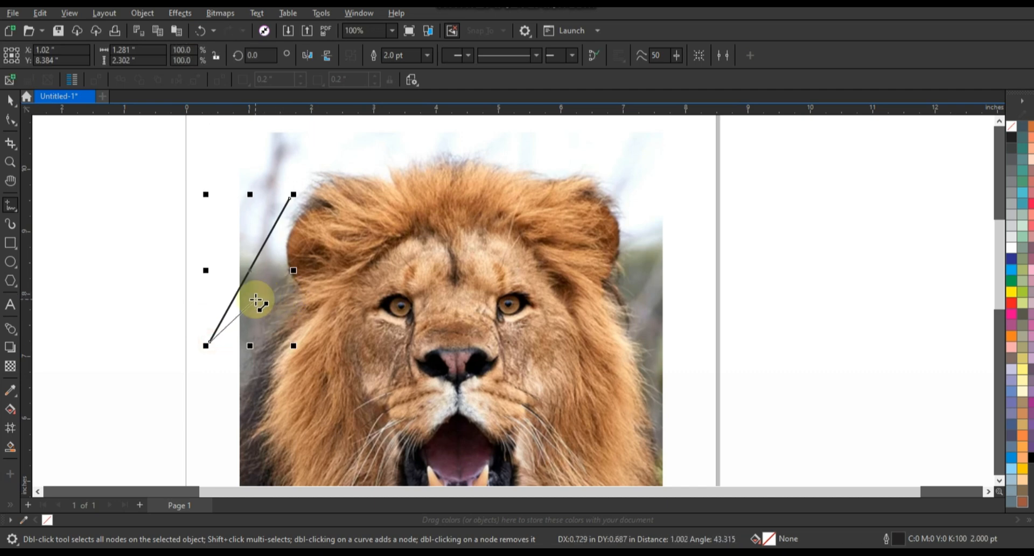
Extend the angled line with a short segment towards the lion's mane and set its outline width to 4 pt
click(259, 302)
key(F3)
click(427, 55)
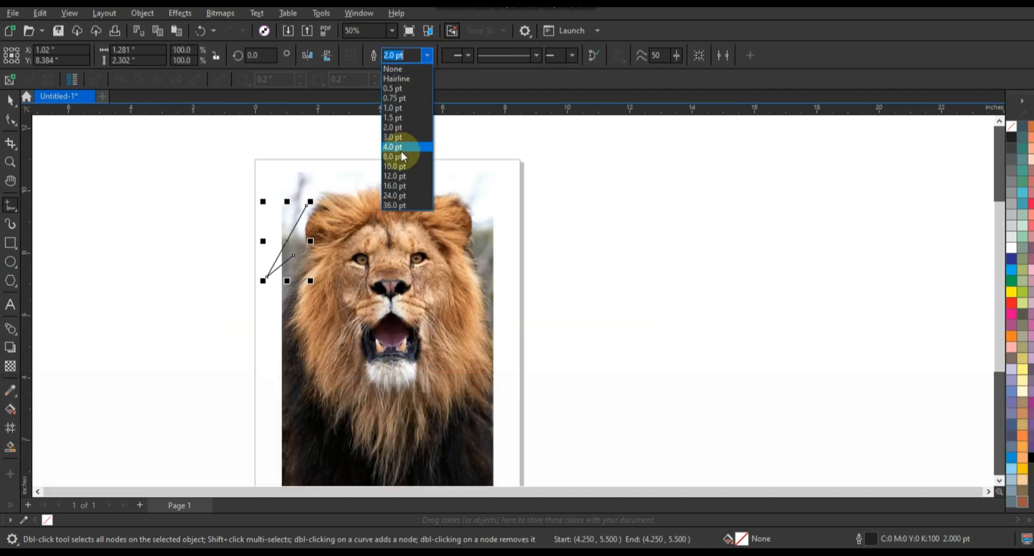
click(401, 148)
Apply a transparency to the lion photo so that it looks faded
click(10, 101)
click(439, 343)
click(10, 366)
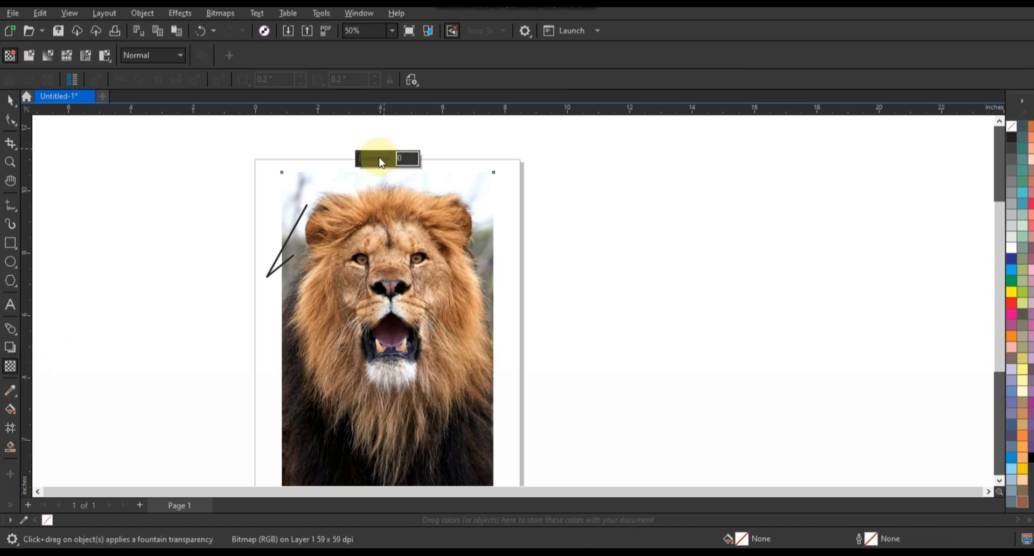
click(380, 161)
Extend the zigzag line from its open end near the mane down to the bottom centre of the lion photo
click(9, 161)
drag(255, 163, 598, 485)
click(386, 232)
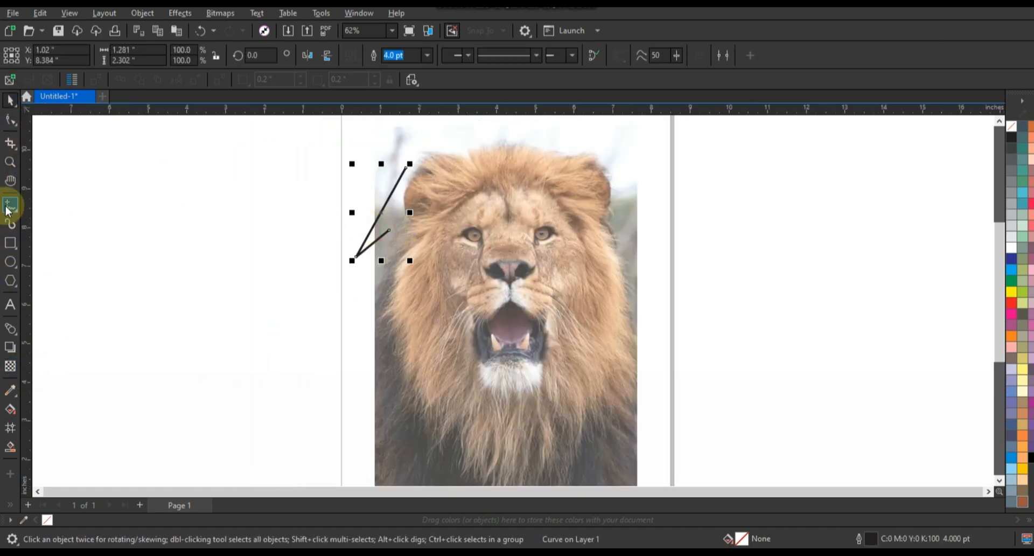
click(10, 205)
key(space)
click(390, 232)
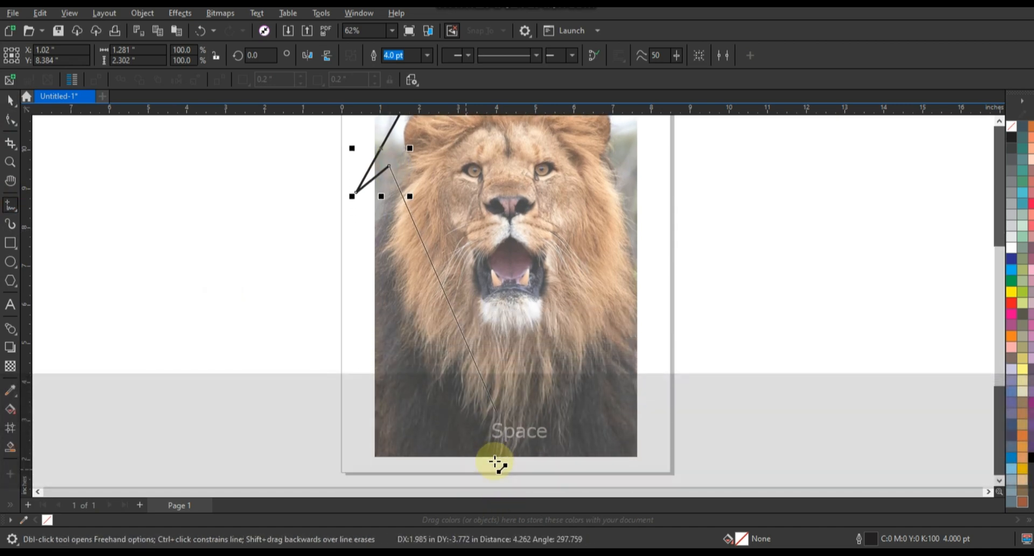
click(501, 455)
Convert all segments of the zigzag line to curves
key(shift+F2)
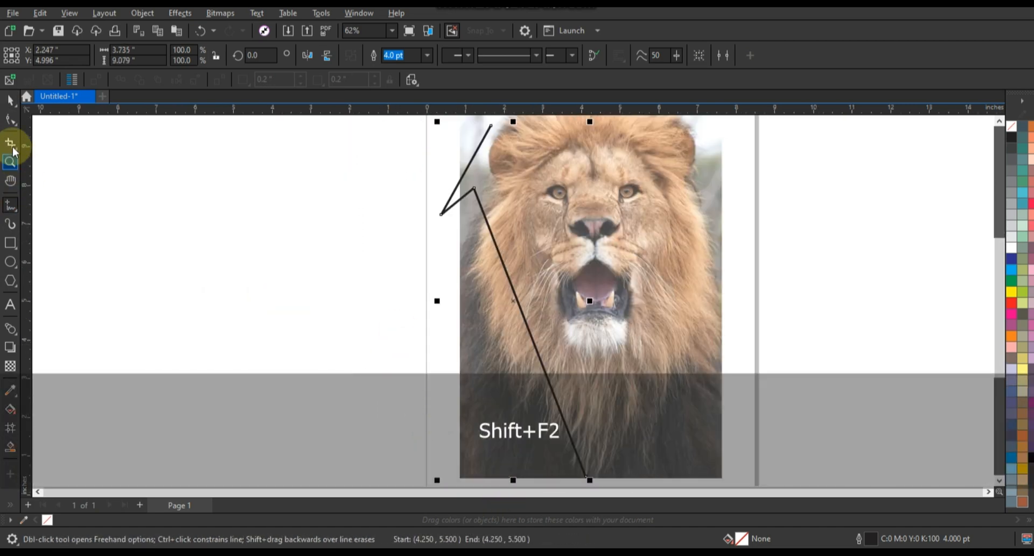
click(11, 119)
key(F3)
drag(554, 372, 554, 373)
key(shift+F2)
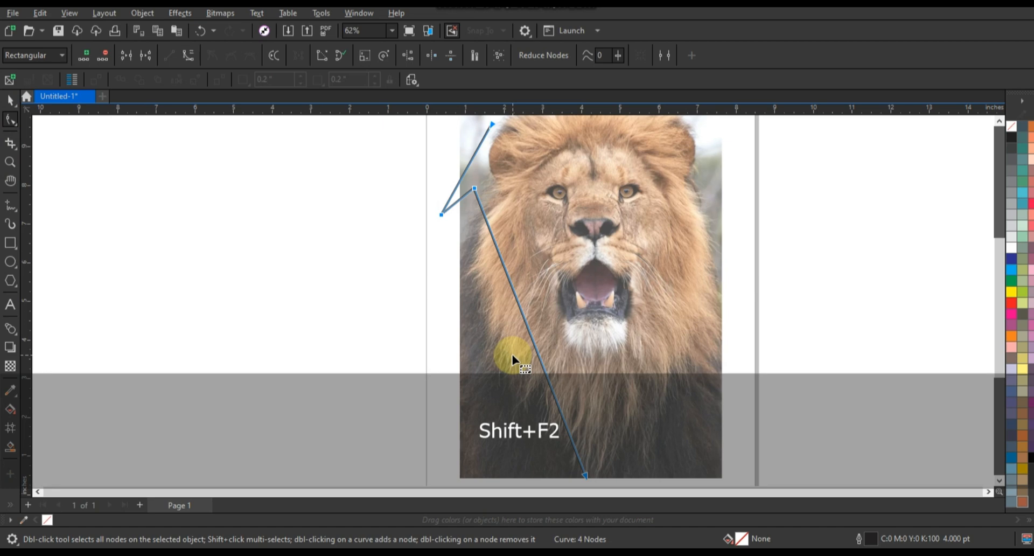
click(200, 57)
Bend the long lower segment outward around the mane and move its bottom end node slightly up and to the right
drag(504, 287, 390, 301)
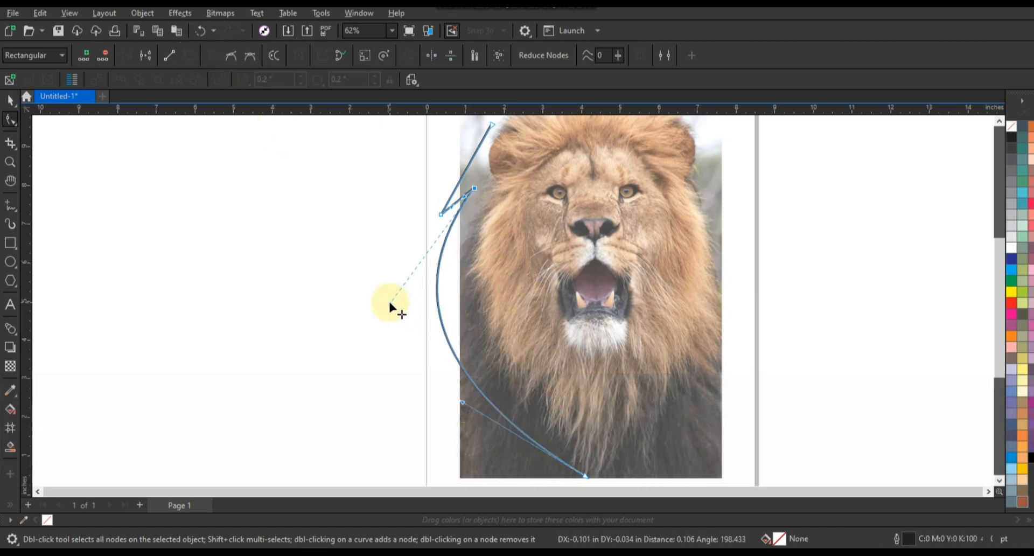
drag(586, 476, 593, 460)
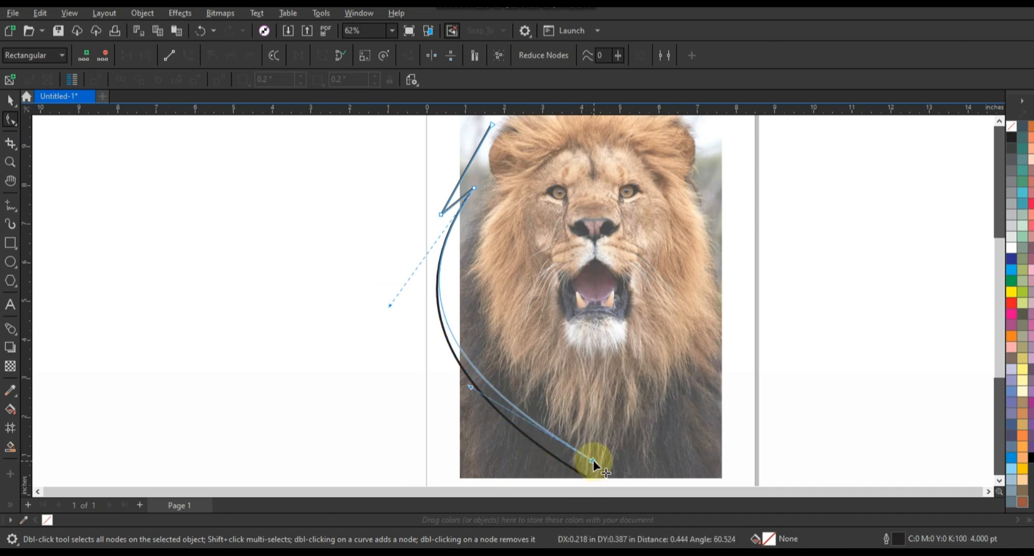
drag(390, 305, 400, 315)
Move the outline's outer side corner slightly outward and begin curving the upper segment running to the ear
click(10, 161)
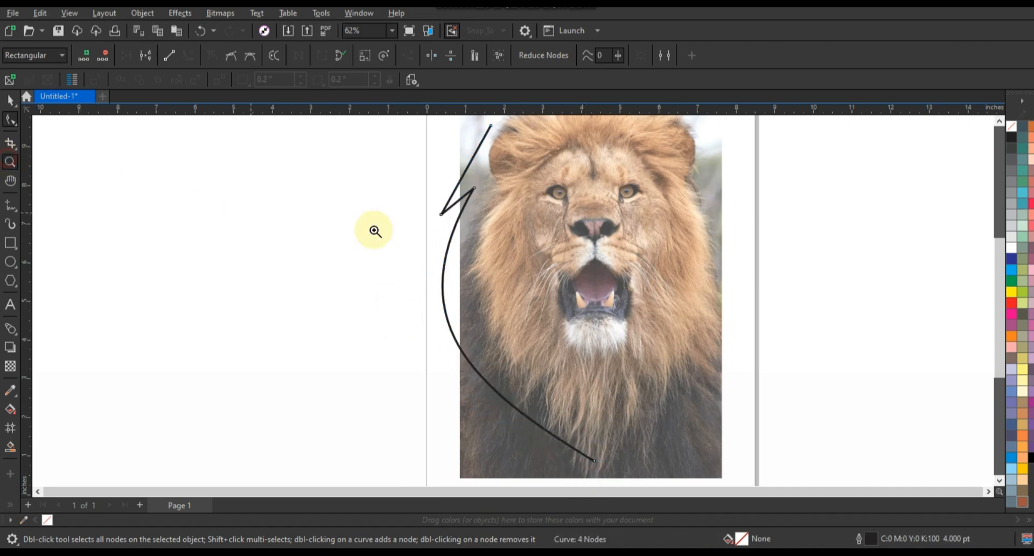
right_click(375, 231)
drag(439, 167, 703, 308)
click(10, 120)
drag(274, 356, 262, 352)
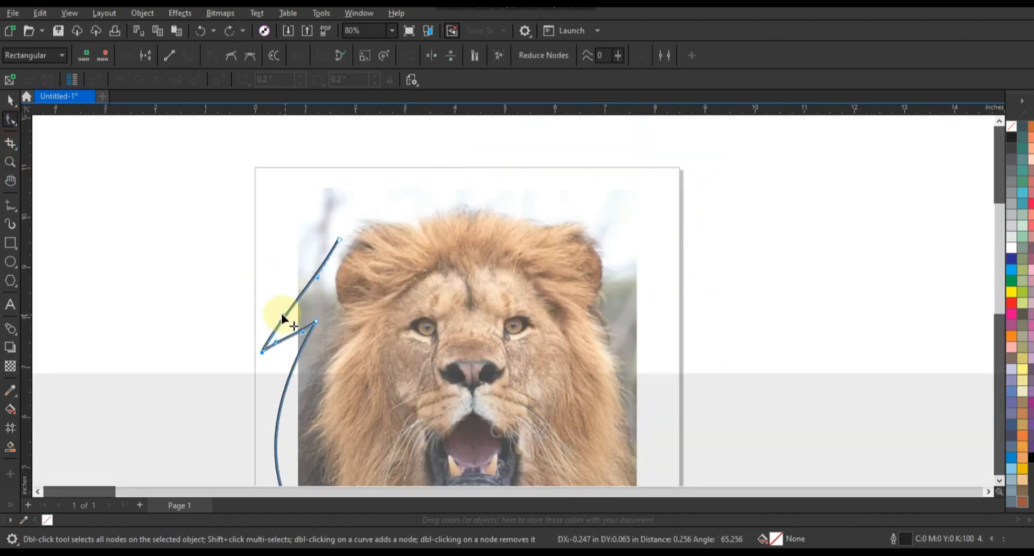
drag(314, 276, 320, 283)
click(291, 339)
Shift the outer side corner inward, raise the top end node above the ear and curve the upper segment smoothly
drag(291, 339, 270, 352)
drag(300, 315, 302, 318)
drag(339, 241, 342, 201)
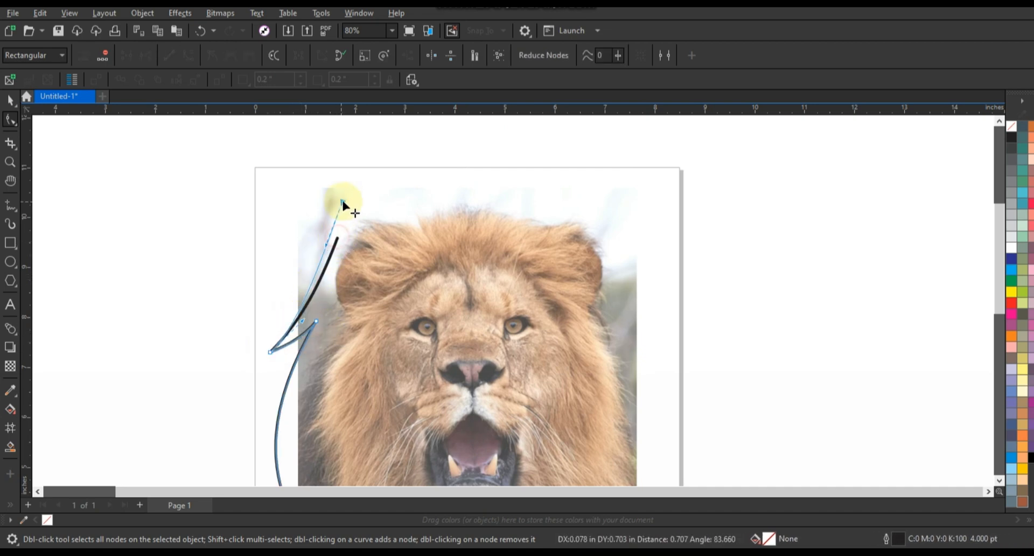
drag(336, 245, 350, 245)
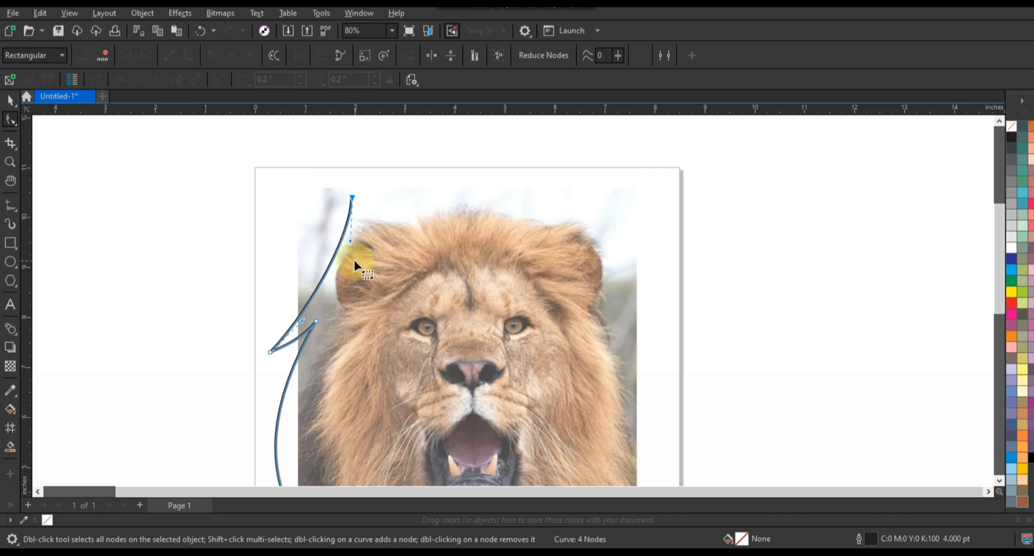
Mirror a copy of the half outline horizontally to the other side of the lion
click(7, 101)
key(F3)
drag(282, 311, 474, 307)
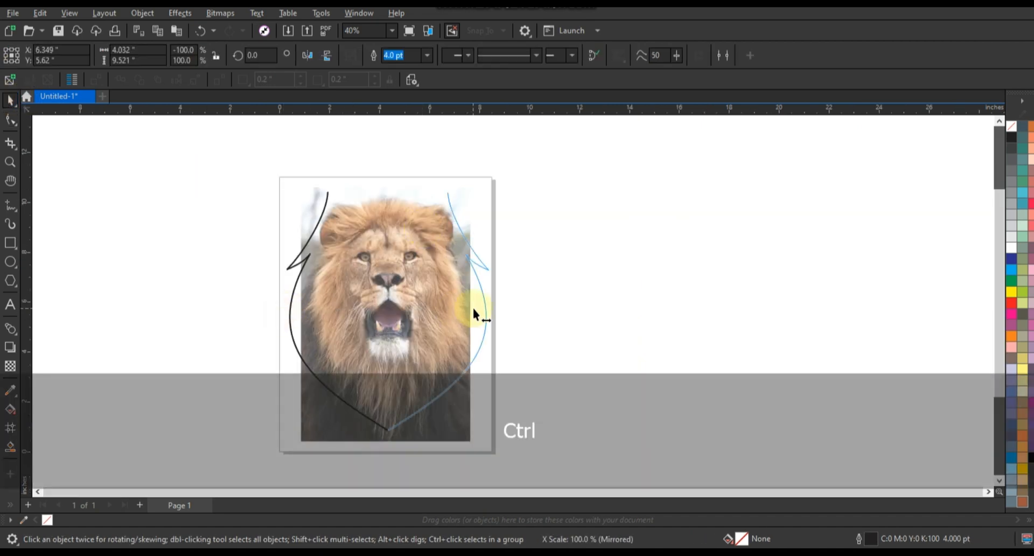
Combine the two outline halves into one curve and join their end nodes at the bottom point
shift+click(327, 196)
click(358, 55)
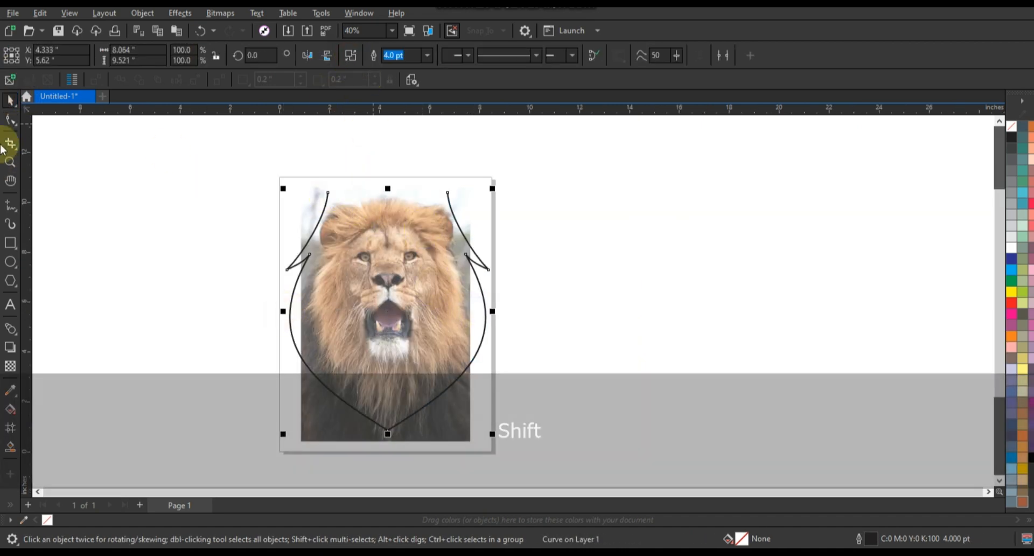
click(10, 119)
click(126, 55)
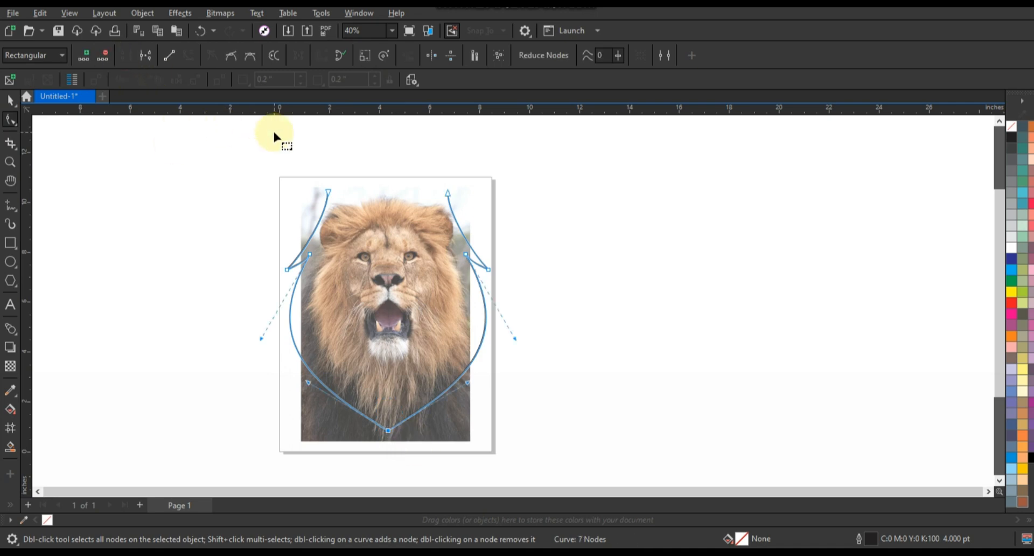
Draw a vertical line about 7.5 inches long beside the photo and centre it horizontally on the combined outline
click(10, 162)
drag(526, 420, 525, 418)
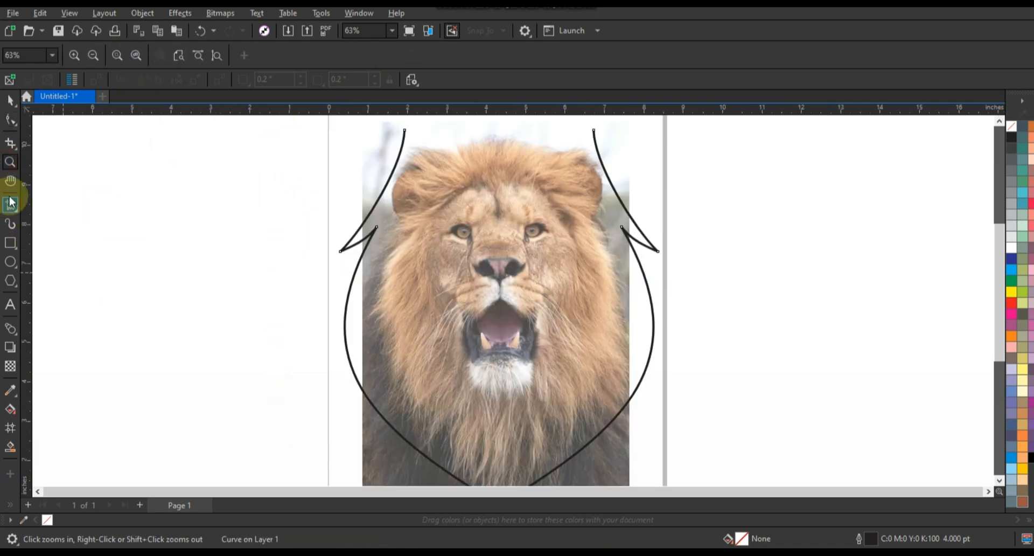
click(10, 205)
click(116, 152)
ctrl+click(117, 447)
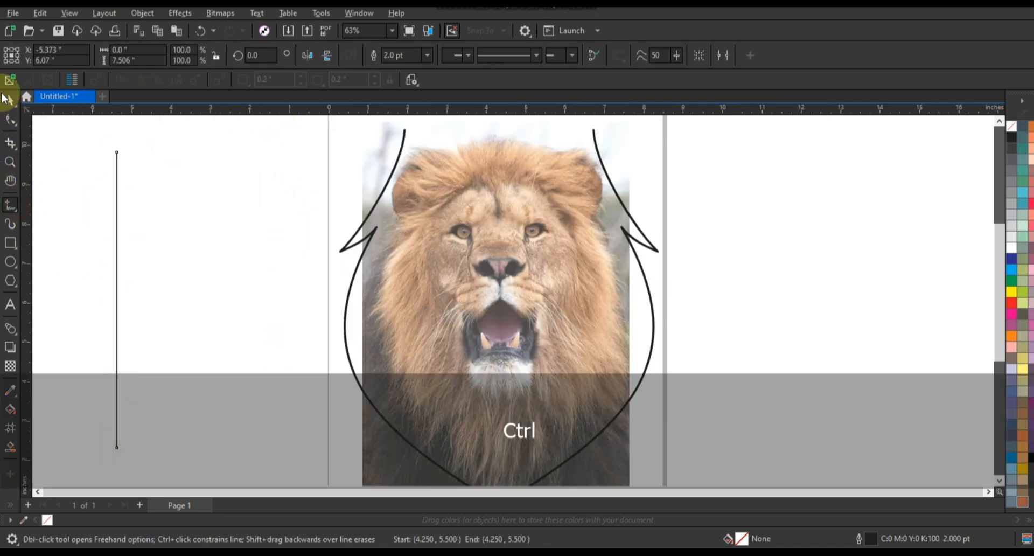
key(space)
shift+click(591, 141)
key(c)
Lengthen the vertical centre line in both directions so it extends past the top and bottom of the page
scroll(592, 140, down, 2)
key(Escape)
click(538, 190)
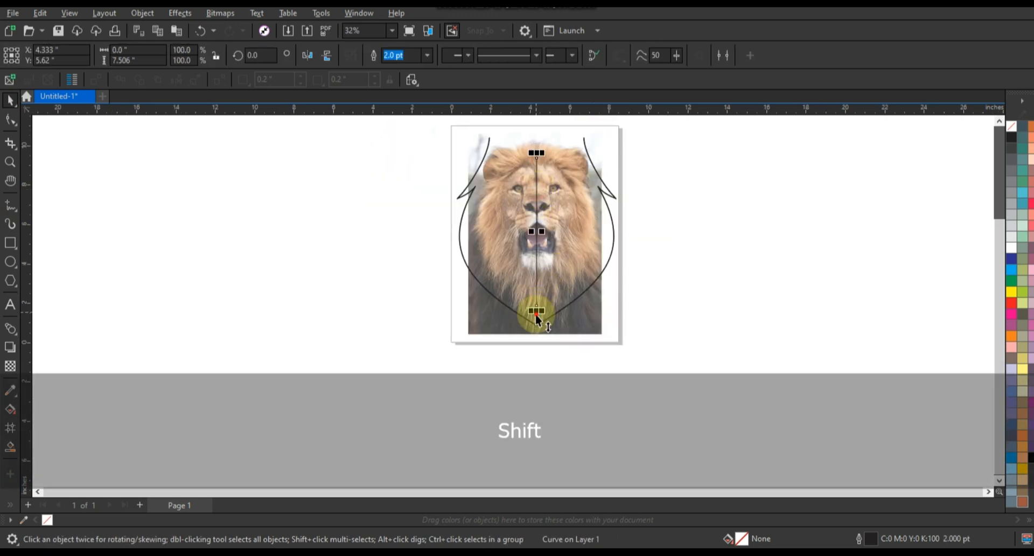
key(ctrl+z)
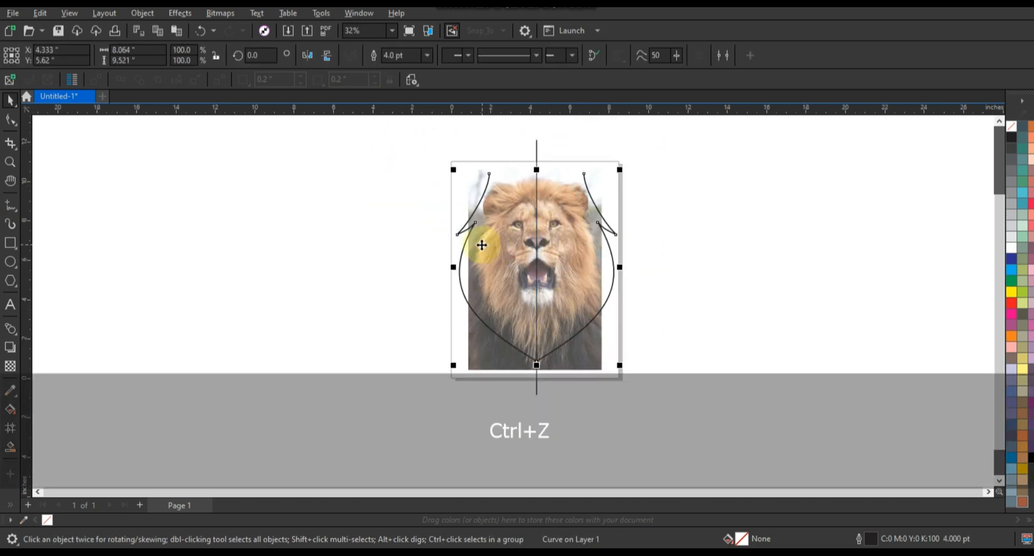
Move the photo, the outline and the centre line together off the page to its left
key(ctrl+a)
drag(548, 264, 279, 248)
key(shift+F2)
key(Escape)
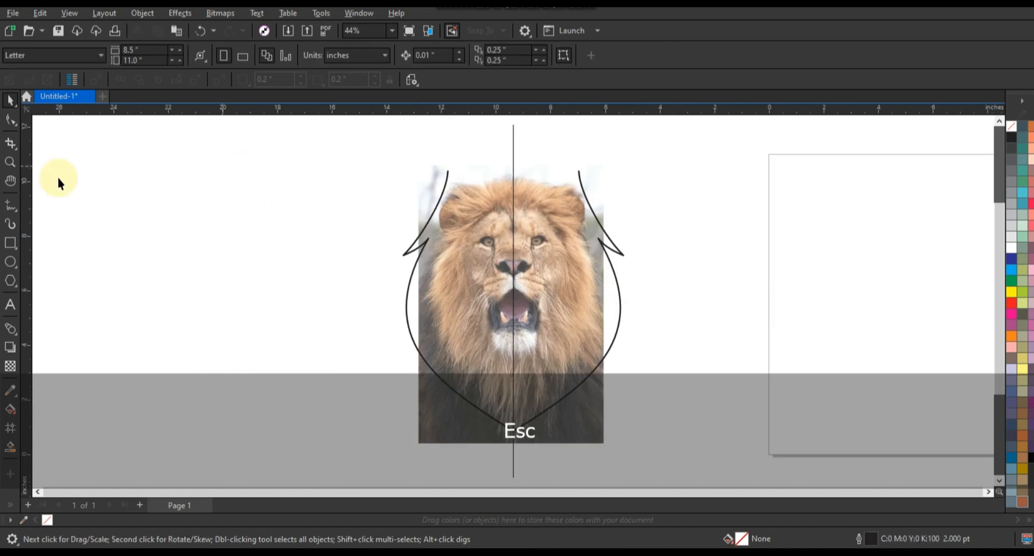
Start a 4 pt zigzag line at the centre line between the brows, over the forehead, out past the left brow and back above the eye
click(10, 163)
drag(402, 184, 578, 347)
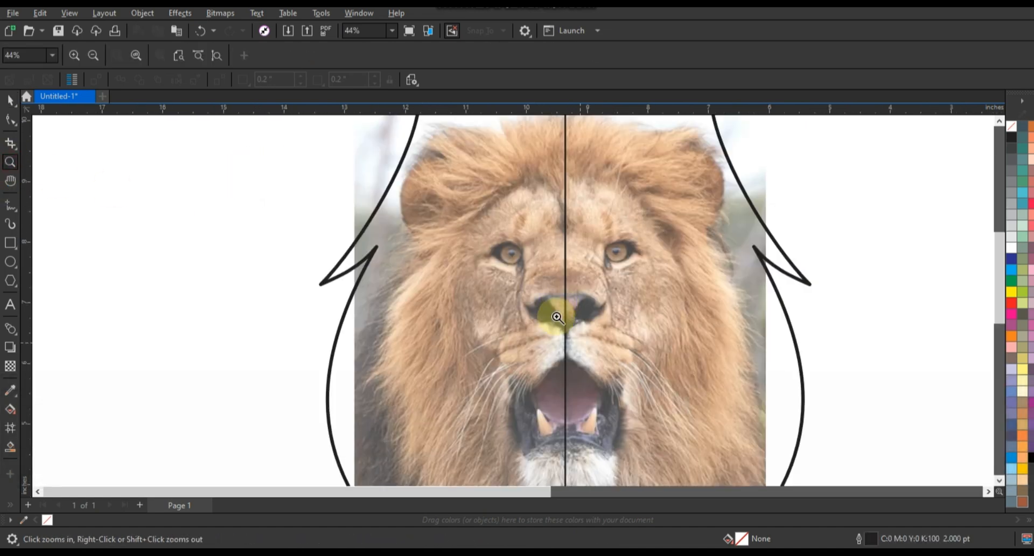
click(11, 205)
click(427, 55)
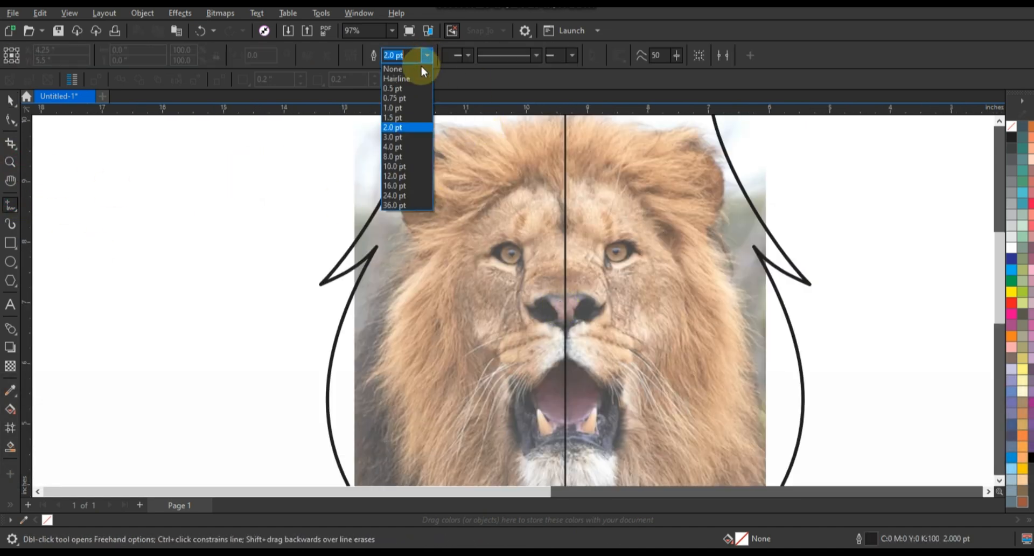
click(393, 147)
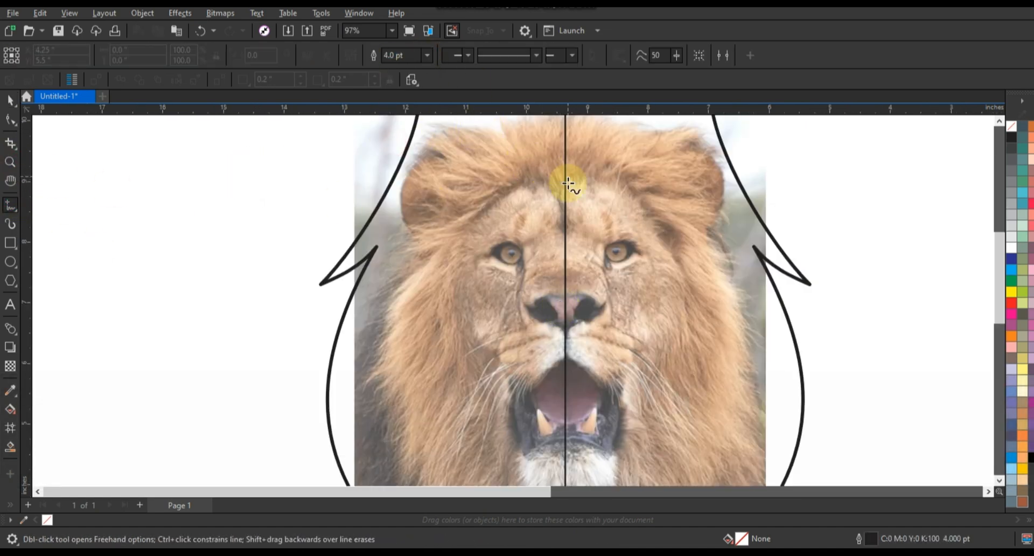
double_click(531, 179)
double_click(467, 233)
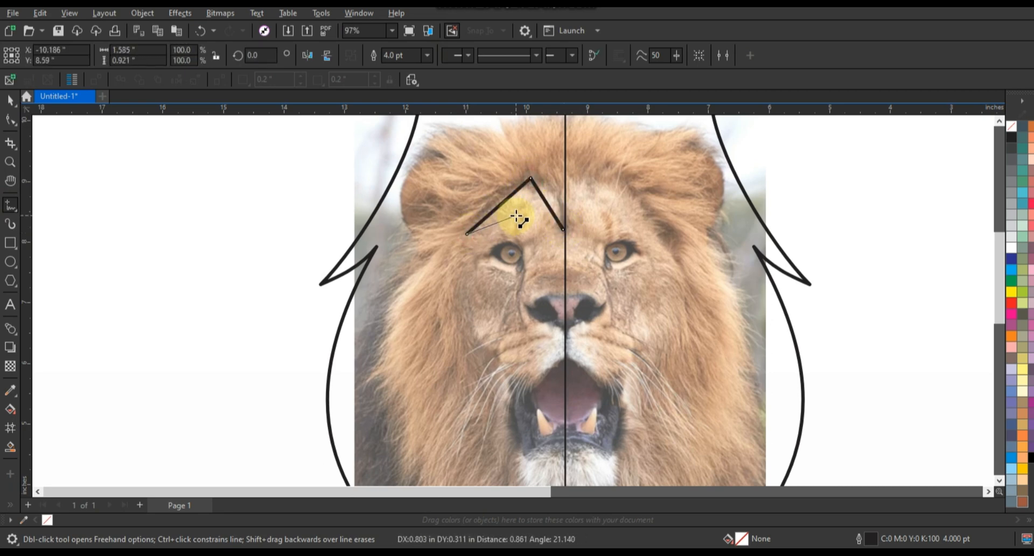
double_click(514, 214)
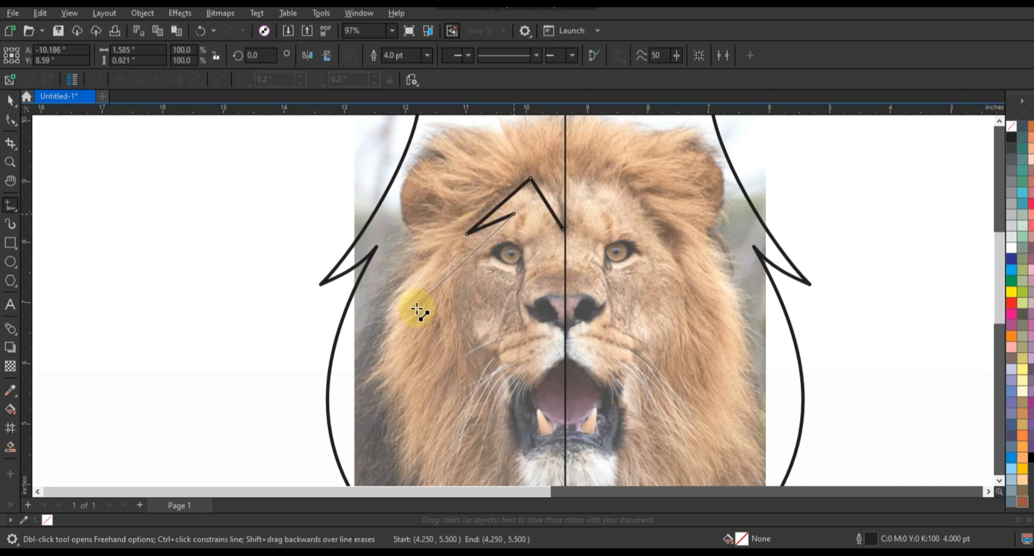
Continue the zigzag line around the cheek, up beneath the left eye, out to its outer corner and back to its inner corner
double_click(442, 320)
double_click(486, 358)
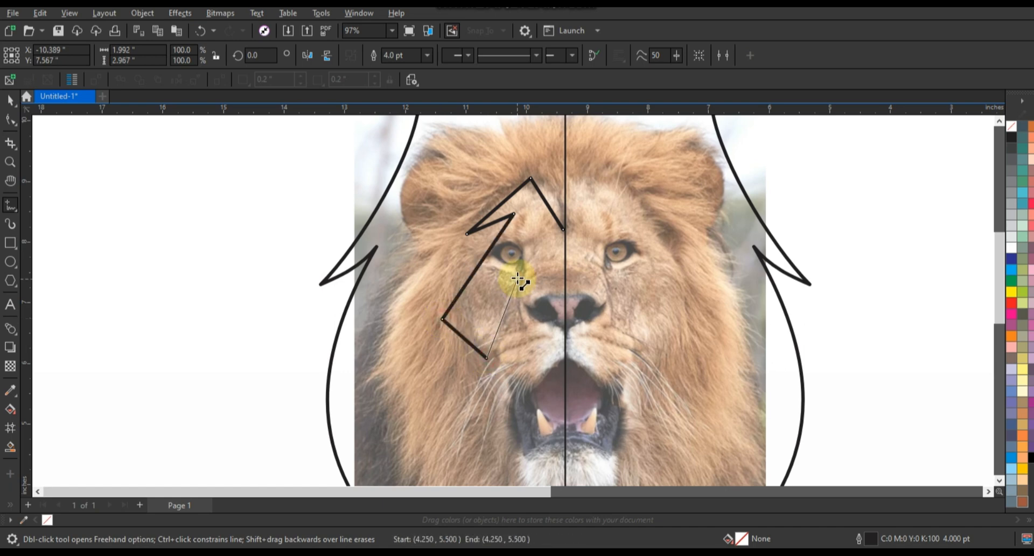
double_click(517, 278)
double_click(466, 252)
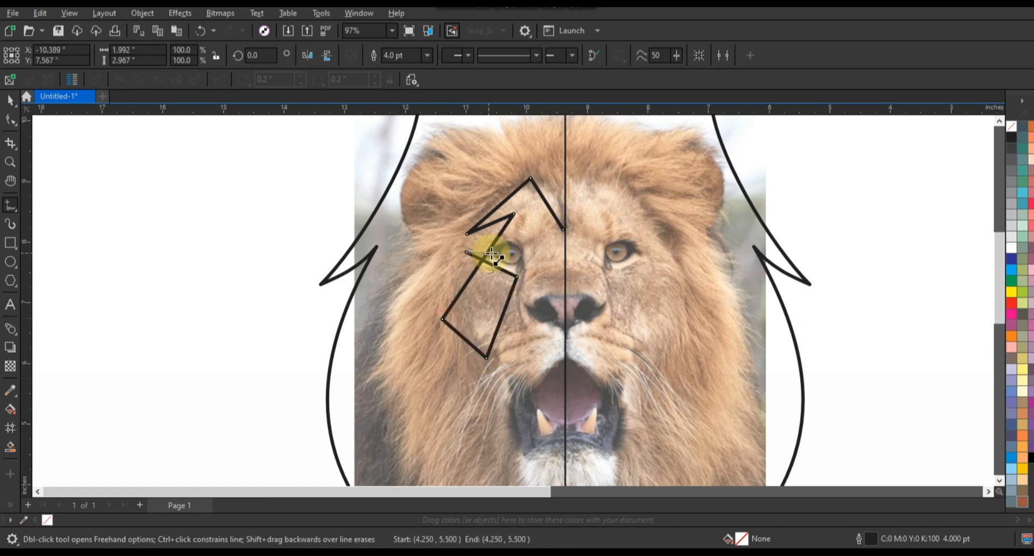
double_click(523, 251)
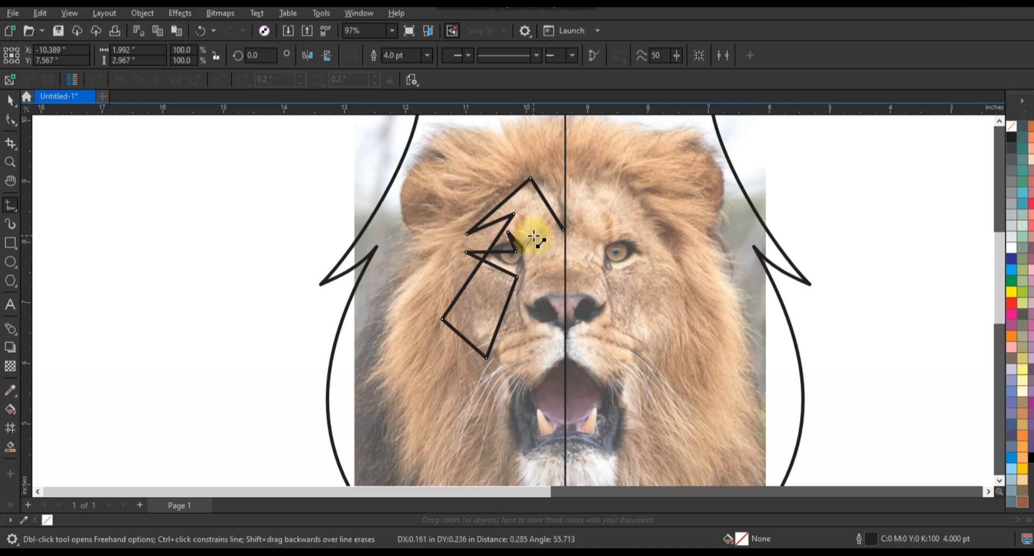
Continue the zigzag line down the side of the nose and around the muzzle, ending on the centre line at the nose
double_click(532, 269)
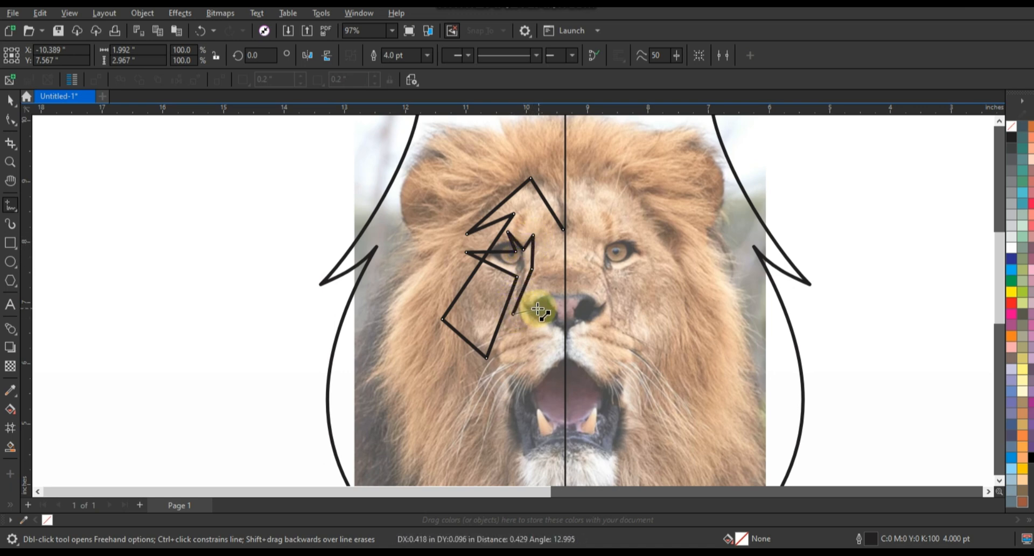
double_click(537, 308)
double_click(503, 341)
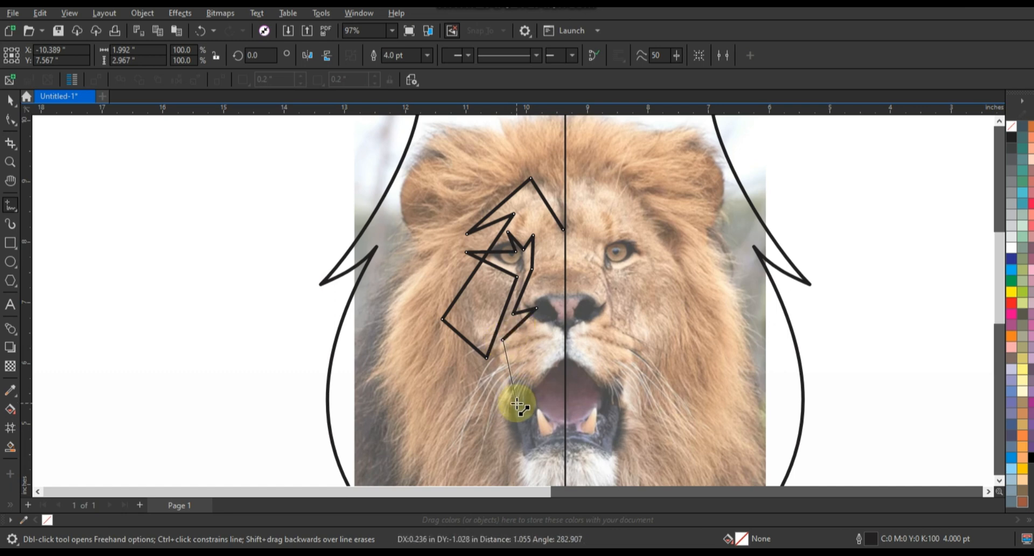
double_click(516, 402)
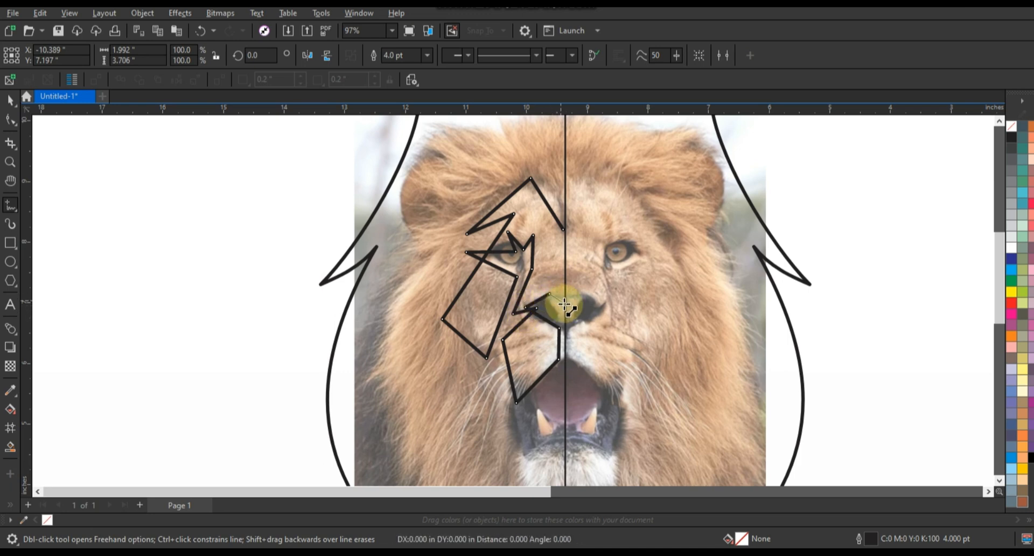
click(566, 306)
Convert all segments of the half-face line to curves
click(10, 120)
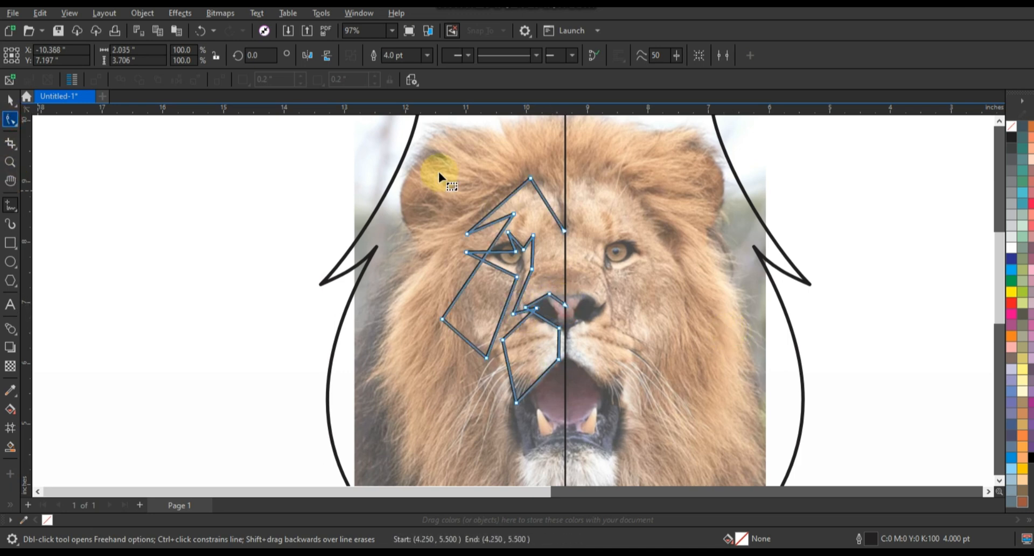
drag(439, 171, 659, 416)
click(188, 56)
Bend the outer cheek line, the upper eyelid and the nose-side segments of the half-face line to follow the lion's features
click(10, 161)
click(10, 120)
click(438, 287)
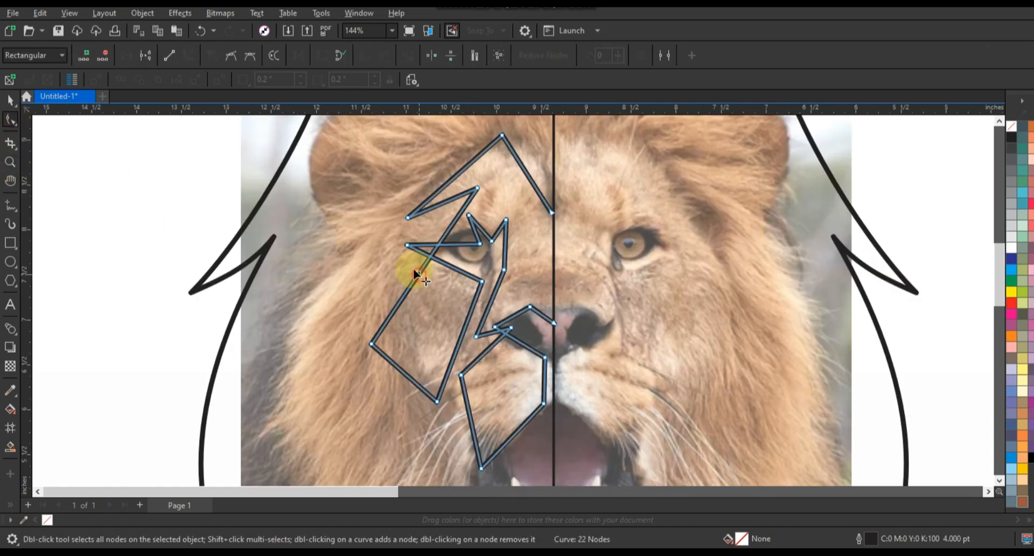
mouse_move(410, 270)
mouse_down()
mouse_move(391, 256)
mouse_move(441, 246)
mouse_move(447, 236)
mouse_move(434, 234)
mouse_move(482, 239)
mouse_up()
drag(486, 236, 500, 253)
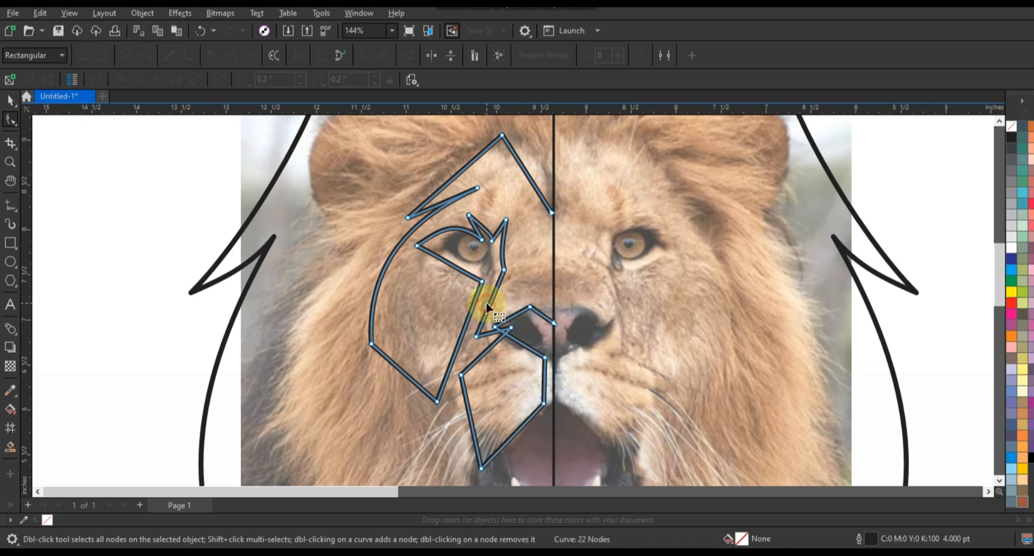
drag(487, 302, 485, 299)
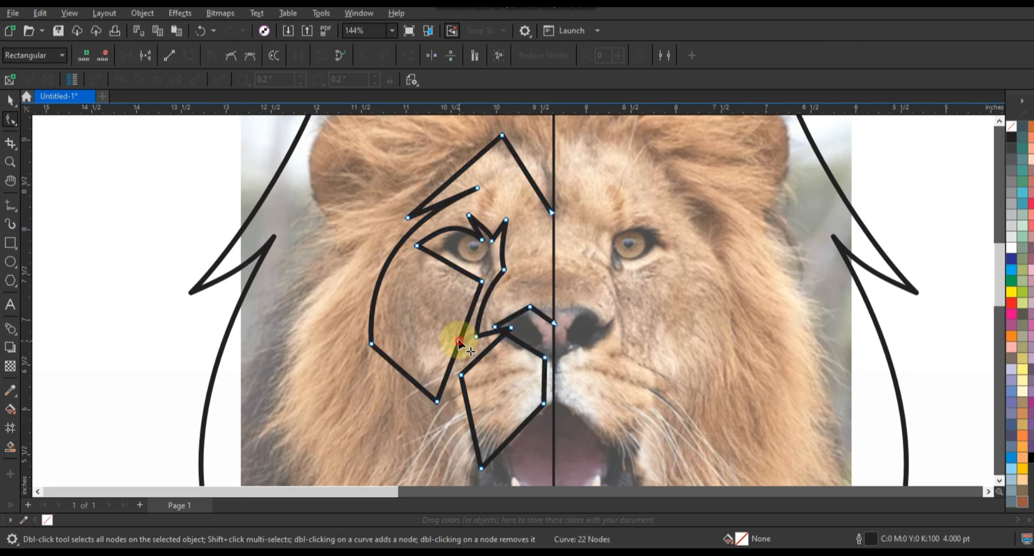
Curve the inner cheek line, the lower eyelid and the lower cheek edge of the half-face line
drag(455, 340, 449, 328)
click(442, 259)
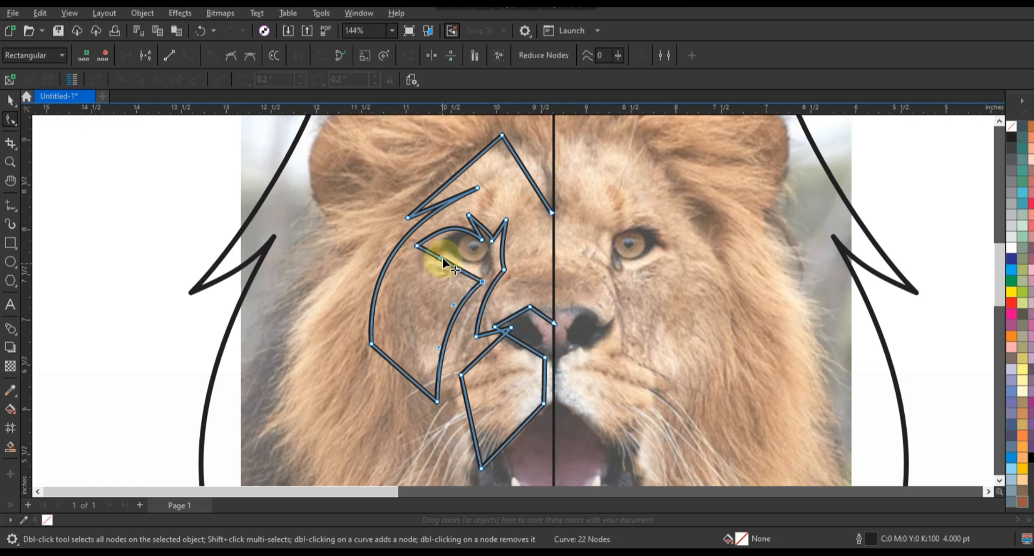
drag(462, 277, 440, 262)
click(496, 290)
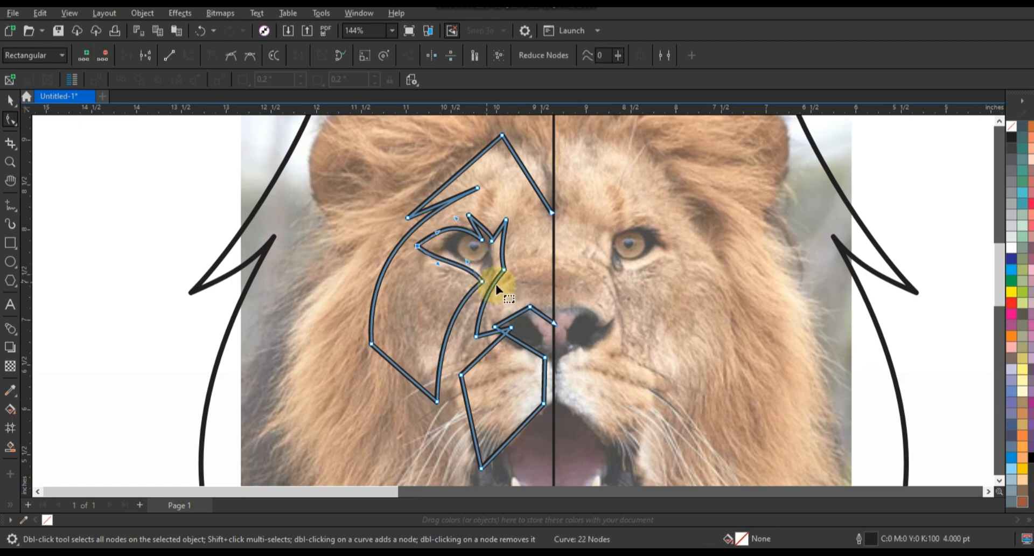
click(398, 357)
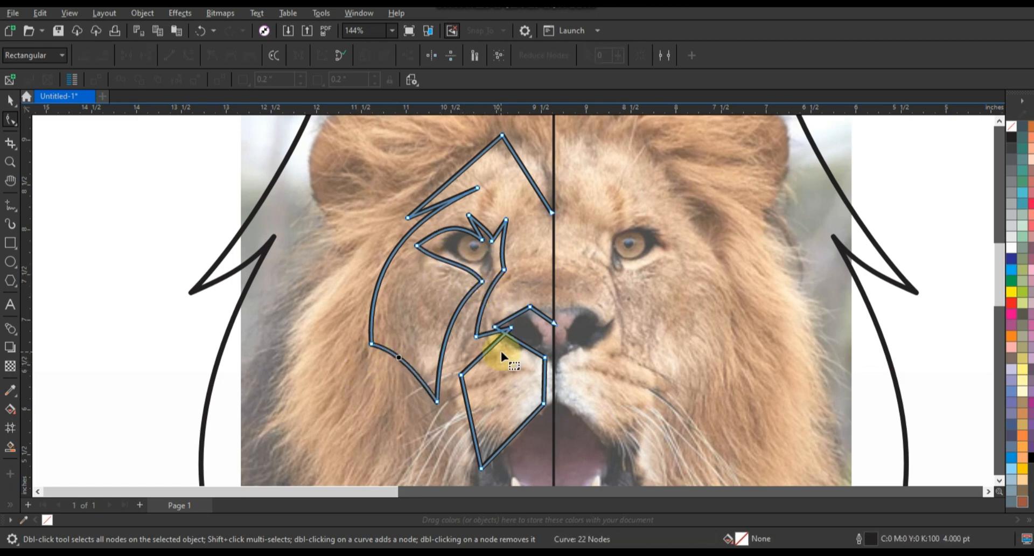
Curve the muzzle's outer and lower edges, the lip line beside the centre line and the nostril outline
drag(469, 415, 457, 421)
drag(510, 441, 501, 428)
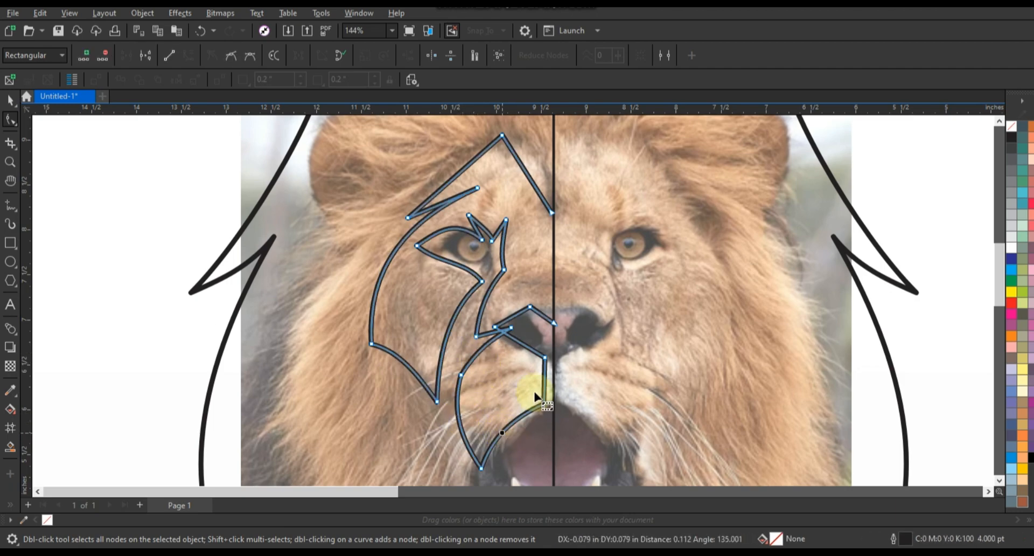
click(541, 374)
drag(544, 387, 549, 393)
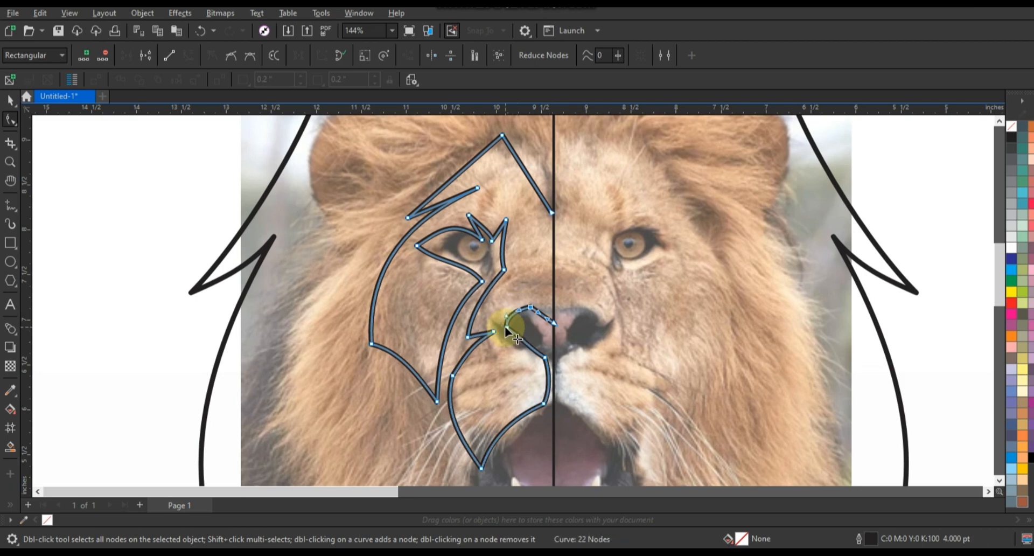
drag(507, 328, 526, 341)
Create a horizontally mirrored copy of the half-face line on the other side of the centre line
click(9, 99)
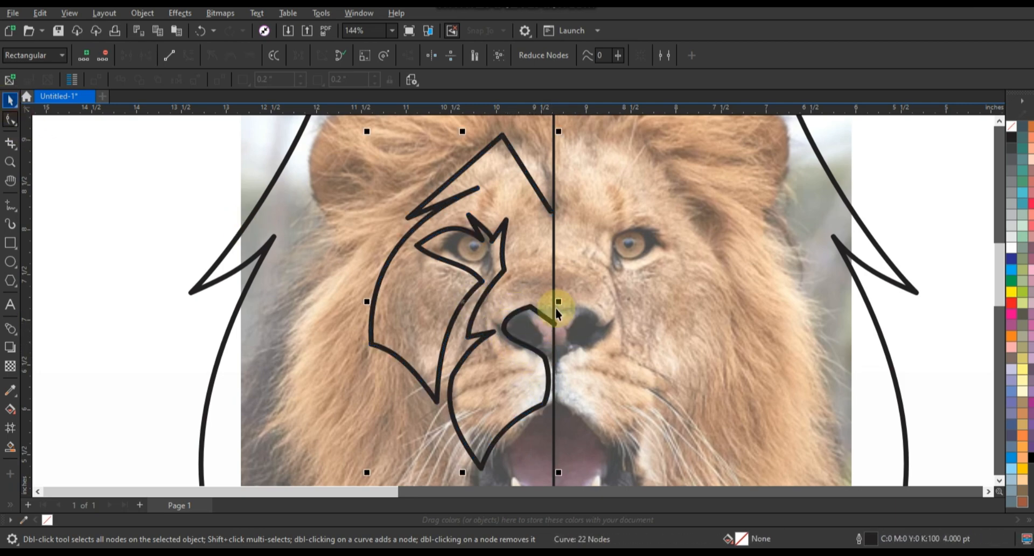
drag(367, 302, 561, 316)
right_click(561, 317)
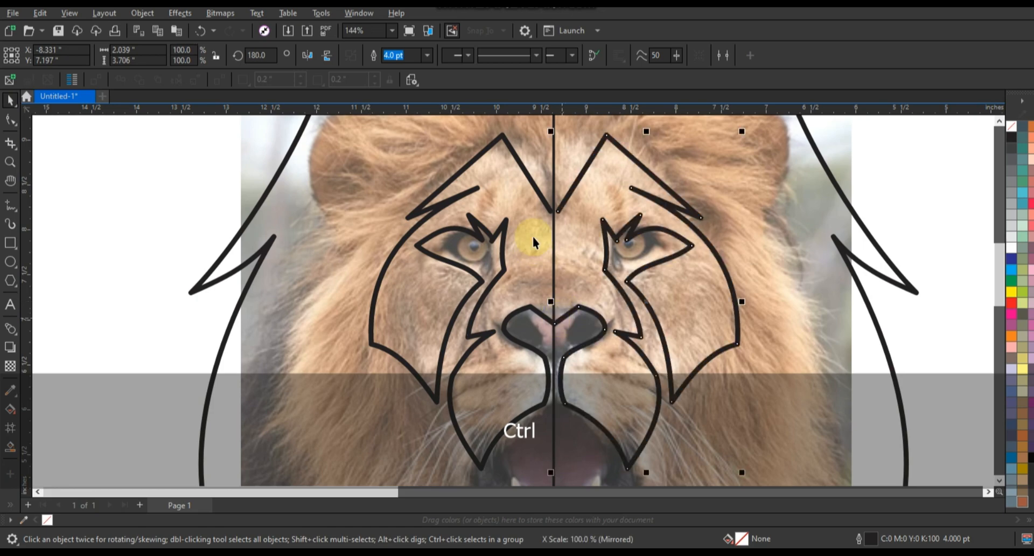
Combine both face halves into one curve and join their end nodes on the centre line at the brow and nose
shift+click(542, 198)
click(358, 56)
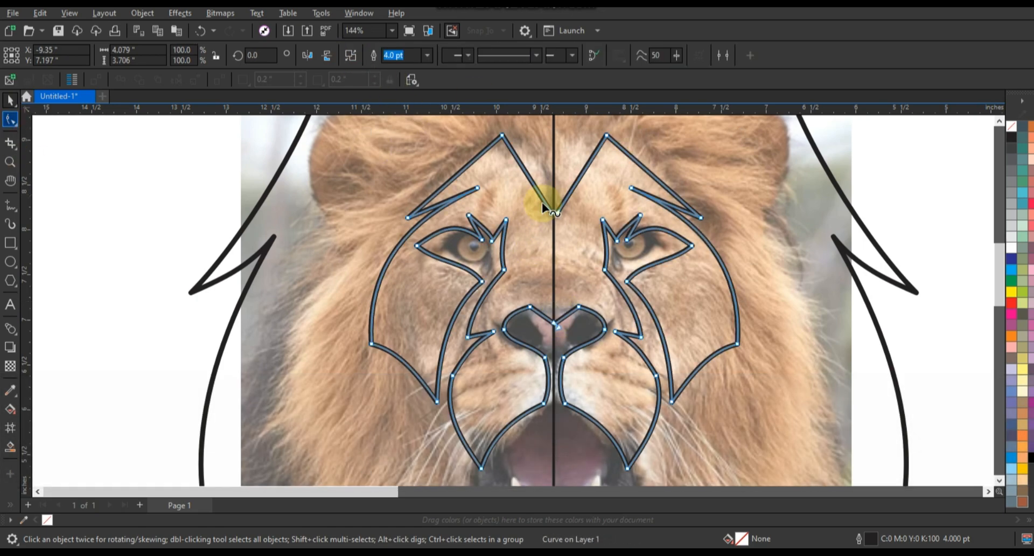
key(F10)
click(126, 54)
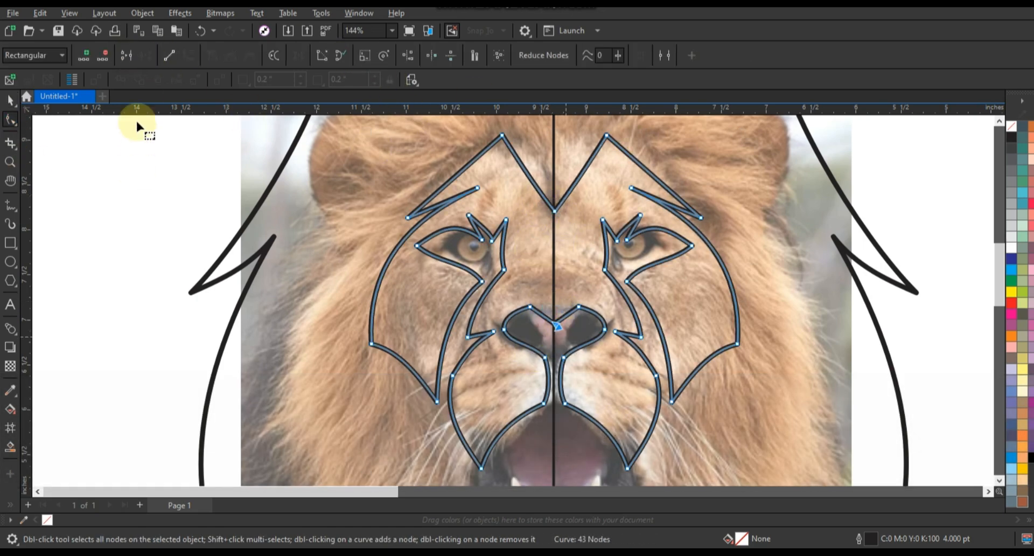
Test a fill on the joined face outline and undo it
key(F3)
click(11, 99)
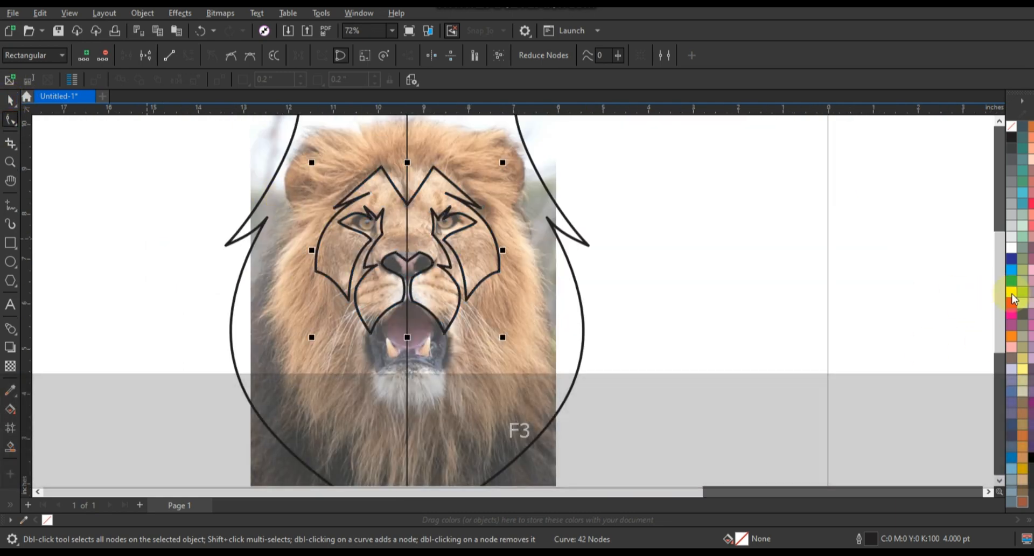
key(ctrl+z)
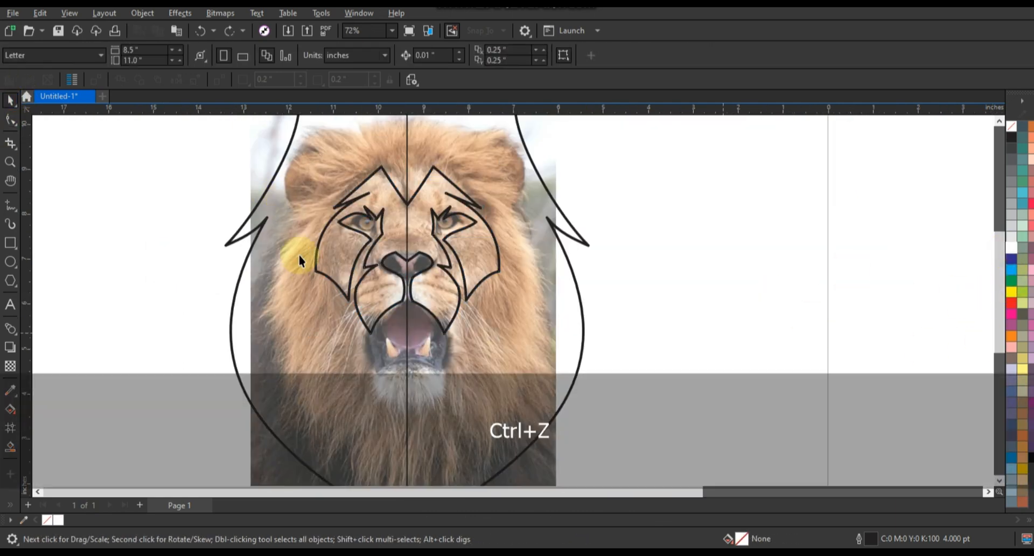
Draw a closed triangle about 0.71 in wide and 1.56 in high over the left half of the chin, along the centre line
click(10, 161)
click(505, 409)
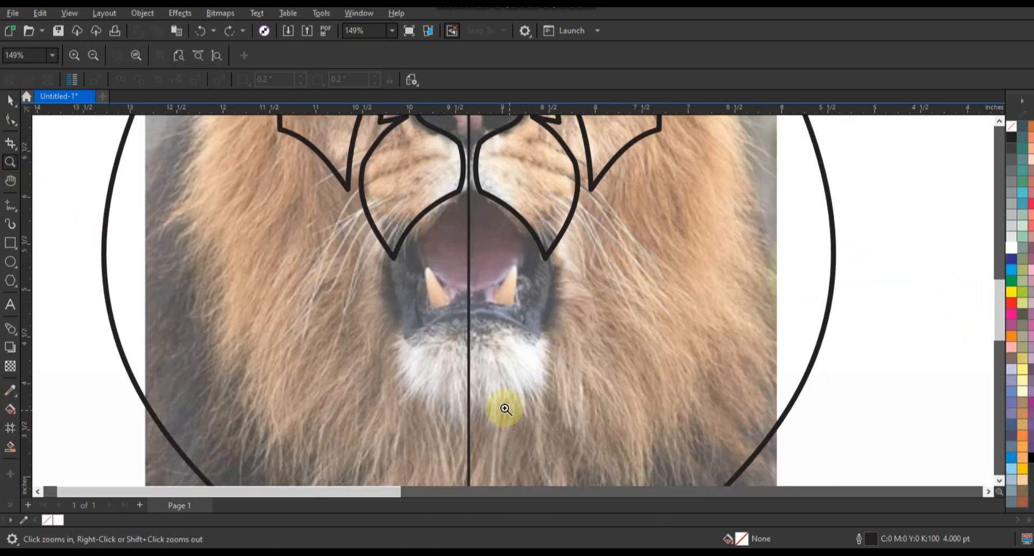
drag(335, 187, 677, 474)
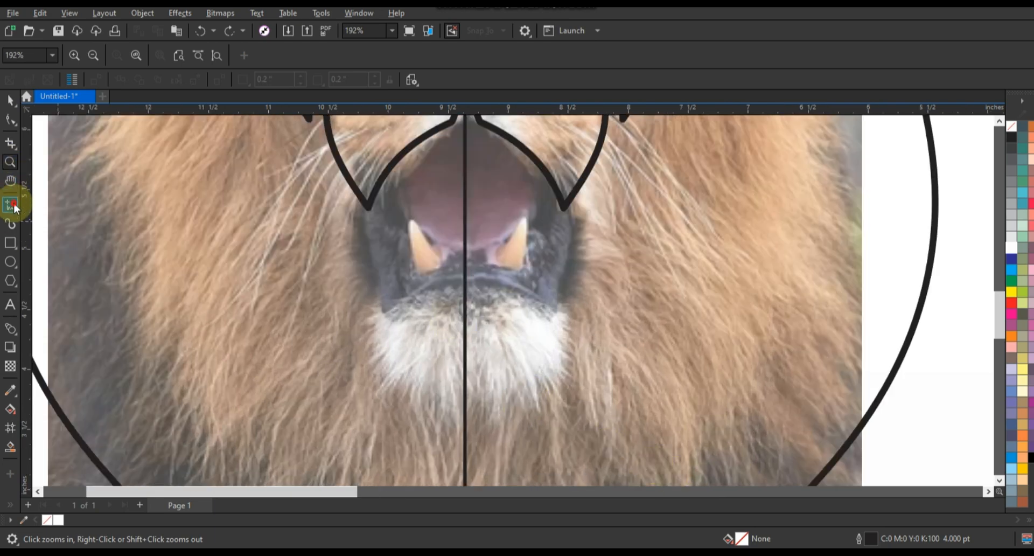
click(12, 206)
click(465, 277)
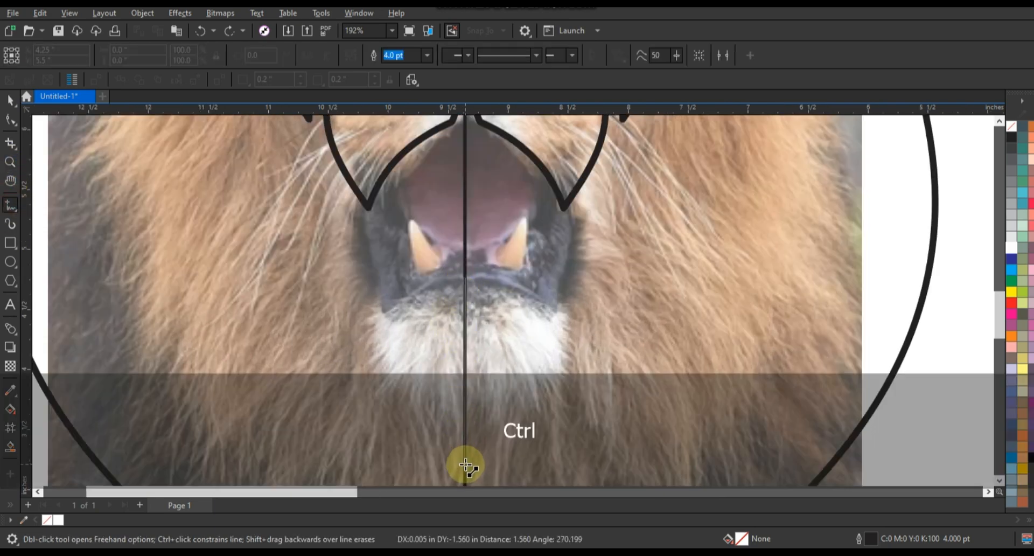
double_click(465, 464)
double_click(380, 332)
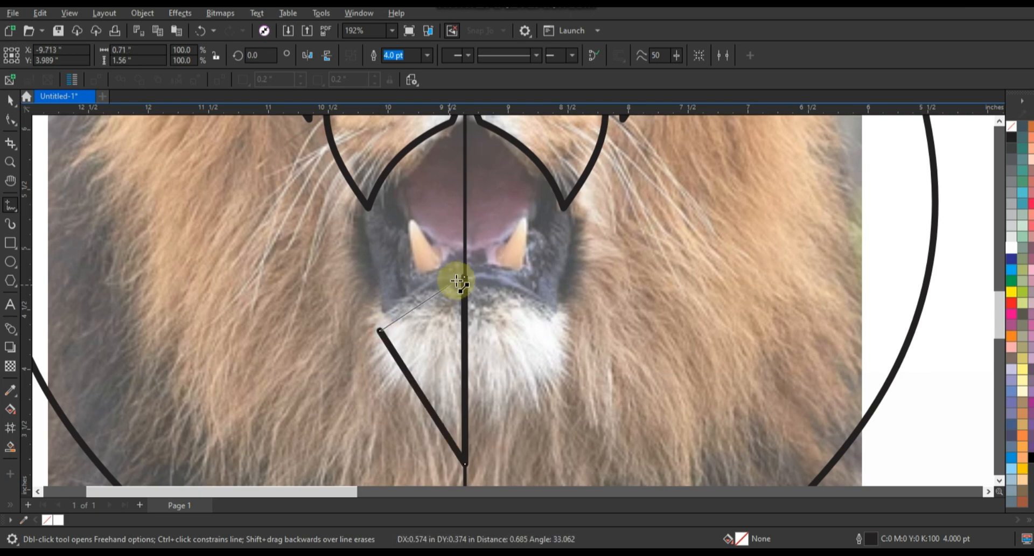
click(464, 277)
Convert the chin triangle's segments to curves, arching the upper edge outward and bowing the slanted lower edge
click(10, 119)
click(465, 290)
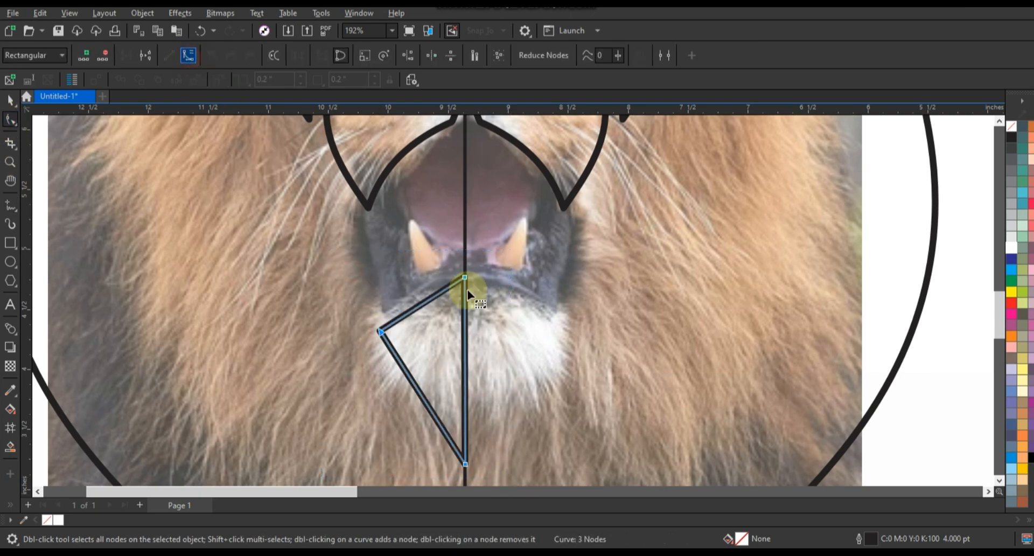
mouse_move(435, 293)
mouse_down()
mouse_move(412, 310)
mouse_move(429, 279)
mouse_up()
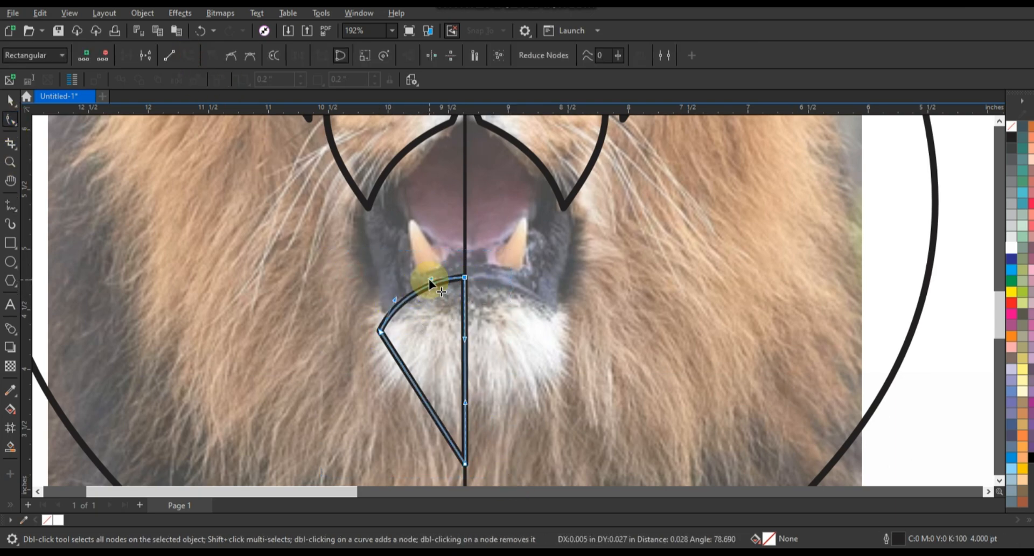
drag(408, 375, 418, 368)
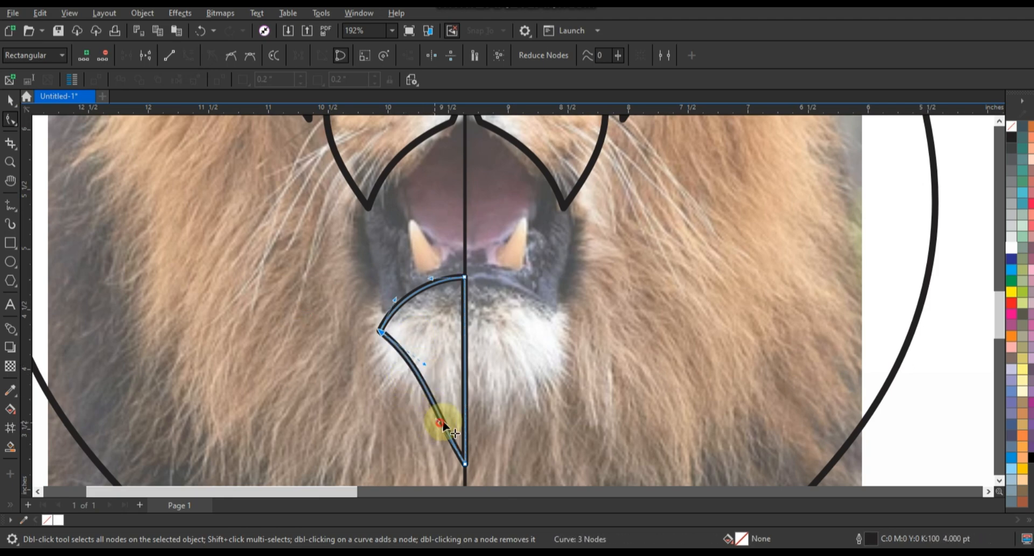
drag(440, 419, 445, 414)
Move the chin shape's outer corner down and outward, refine its lower curve and lower its bottom tip slightly
drag(381, 331, 368, 352)
click(408, 383)
drag(409, 383, 412, 379)
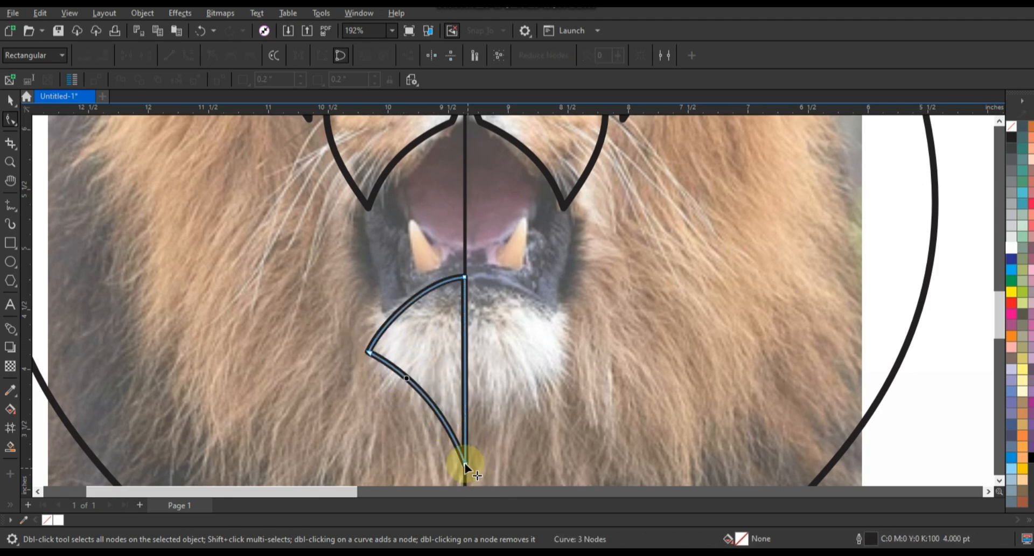
drag(465, 464, 465, 470)
Create a horizontally mirrored copy of the half-chin shape on the other side of the centre line
drag(404, 382, 553, 379)
click(10, 100)
right_click(553, 380)
shift+click(441, 280)
drag(365, 373, 554, 379)
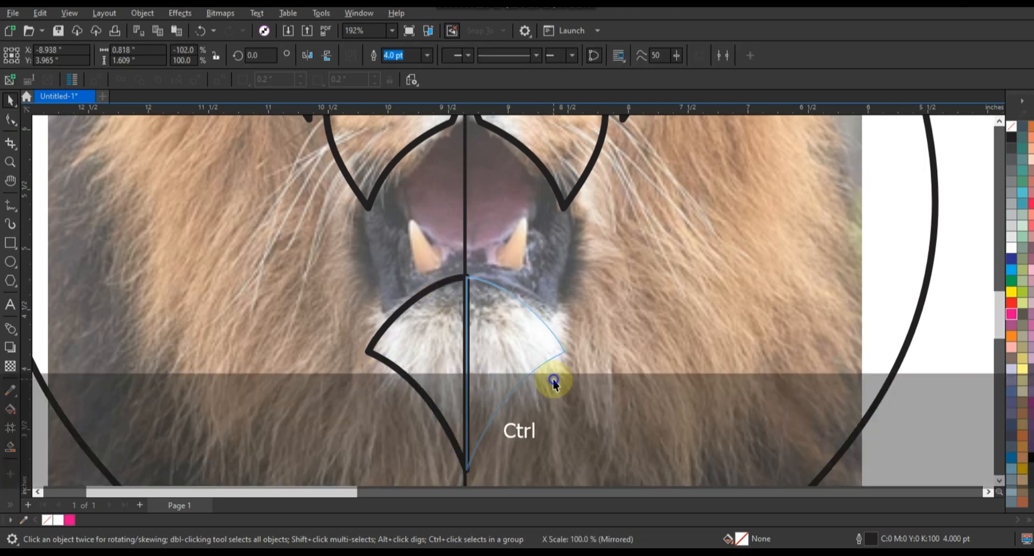
right_click(554, 379)
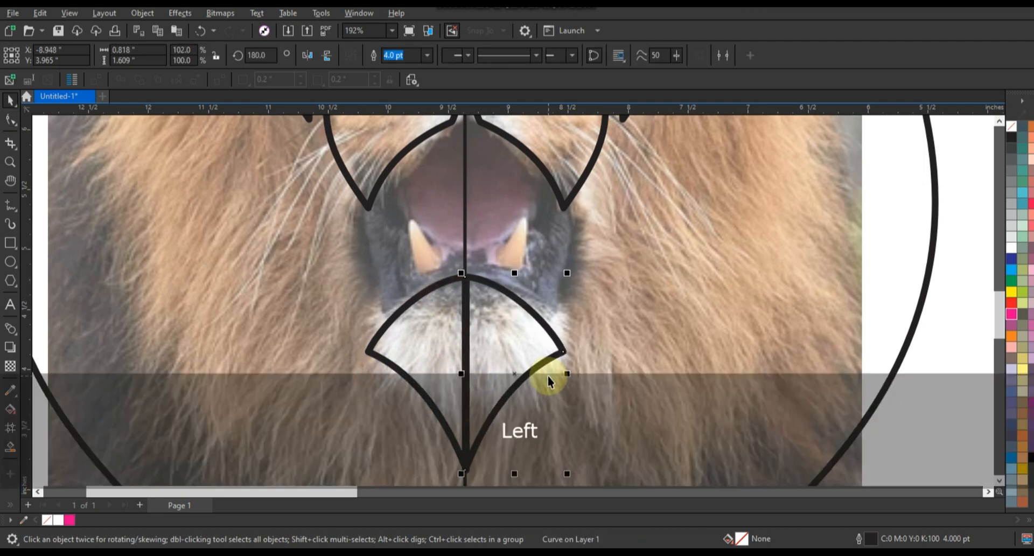
Merge the two chin halves into one shape and move it straight up over the open mouth
shift+click(441, 280)
click(375, 56)
drag(506, 343, 509, 238)
Raise the mouth shape's upper tip and extend its lower tip downward along the centre line
click(25, 132)
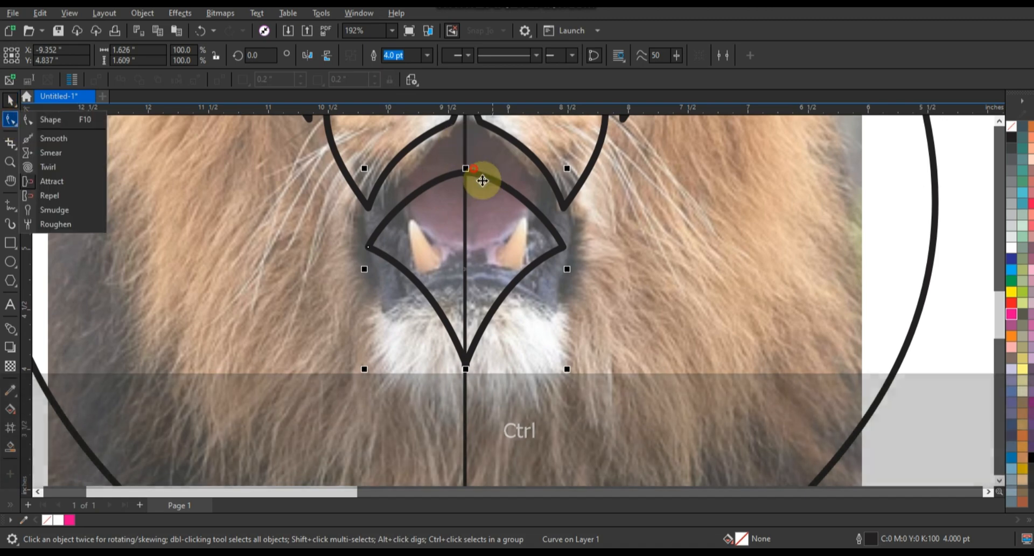
click(22, 115)
key(ctrl+z)
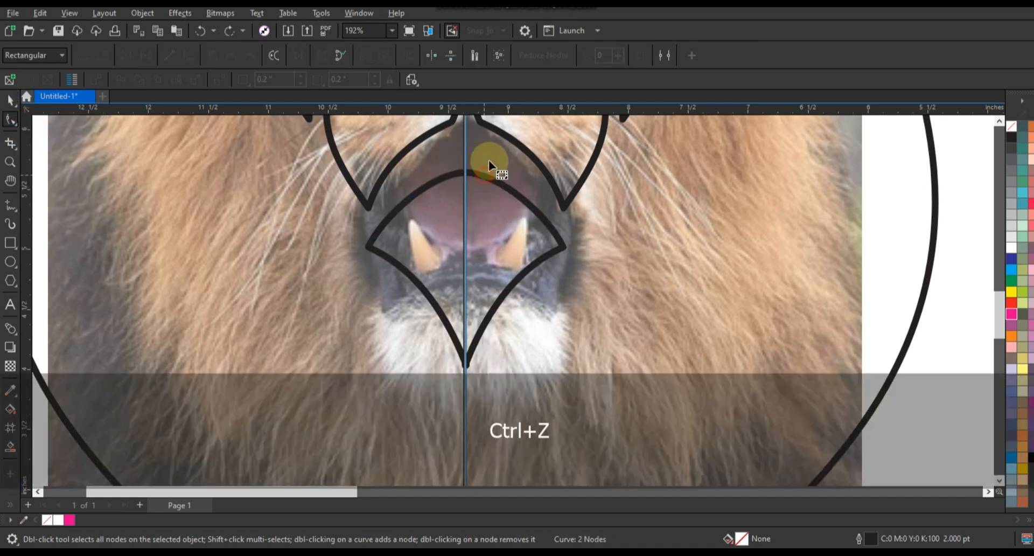
drag(463, 169, 464, 156)
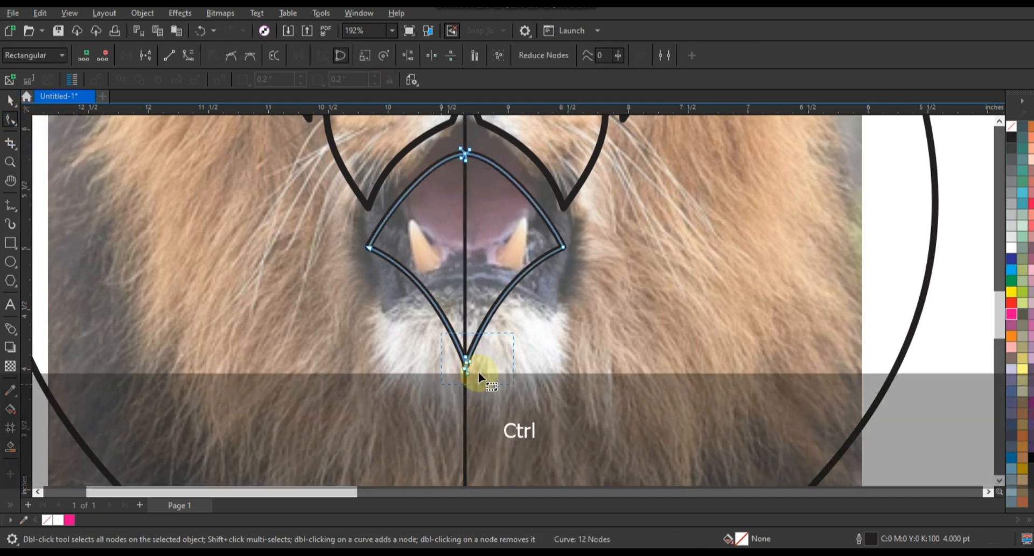
drag(465, 368, 466, 382)
key(ctrl+z)
drag(510, 333, 467, 387)
Delete the vertical centre line running through the lion's face
click(10, 101)
key(F3)
key(F3)
key(Escape)
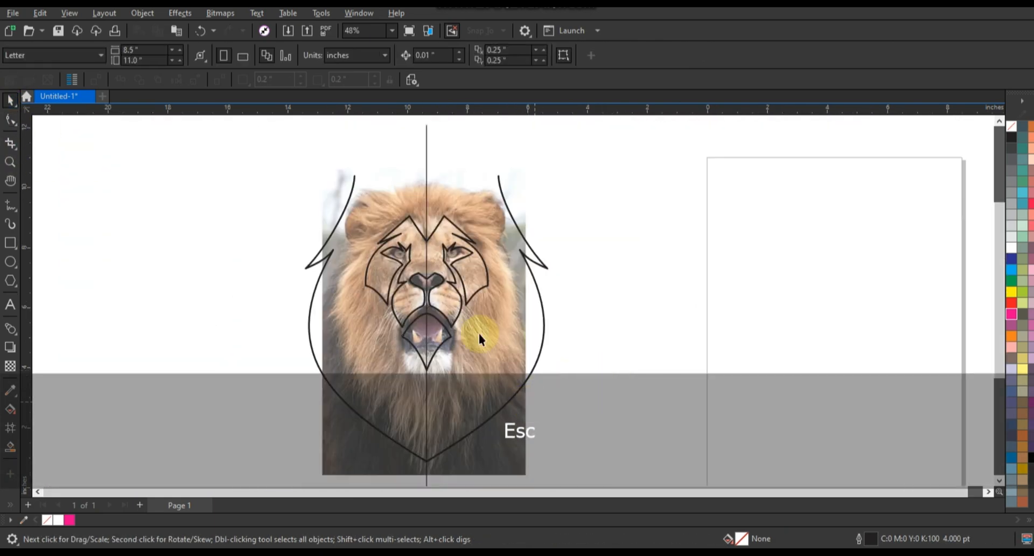
click(427, 183)
key(Delete)
Add the text GAMING LION on two lines in the empty area beside the lion photo
click(999, 121)
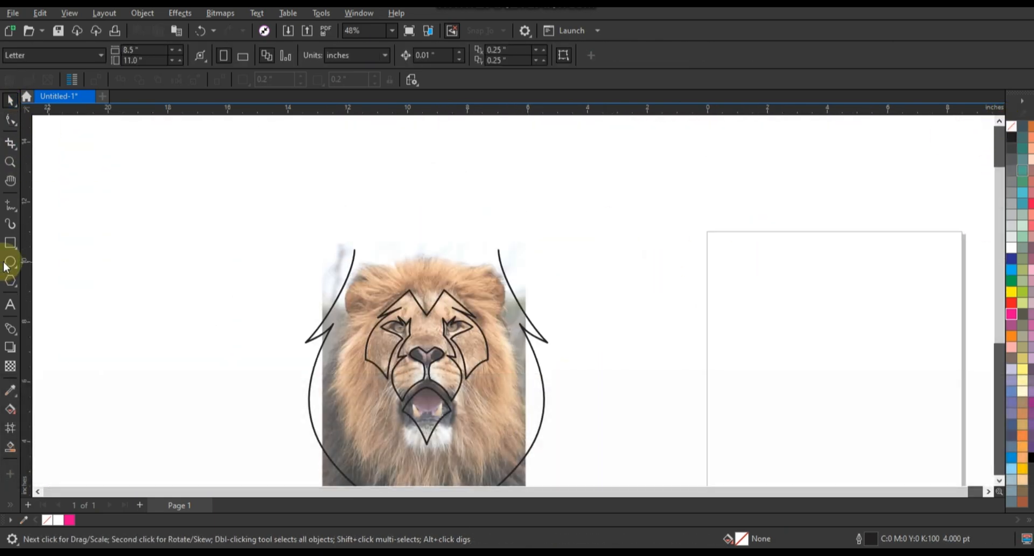
click(92, 289)
key(Caps_Lock)
text(LIO)
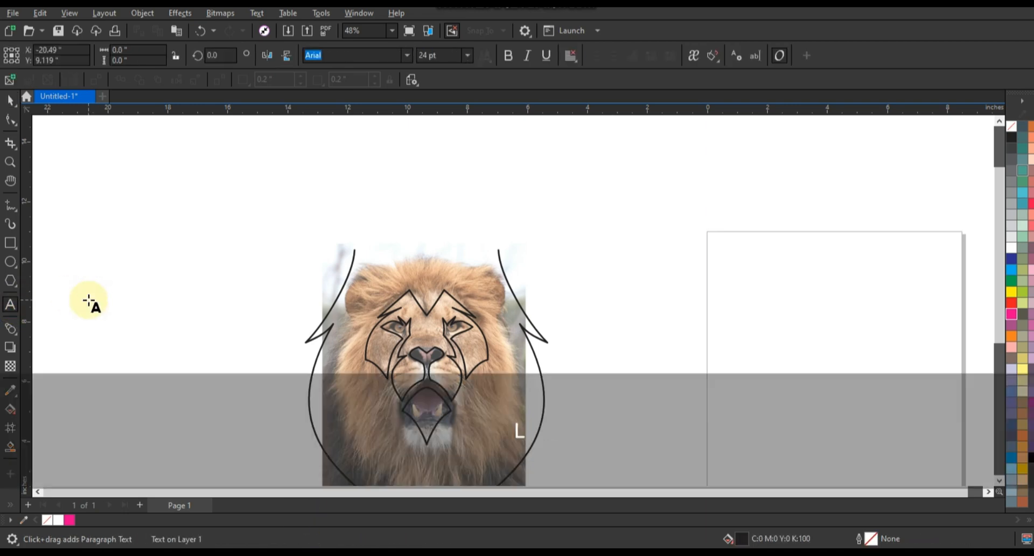
key(BackSpace)
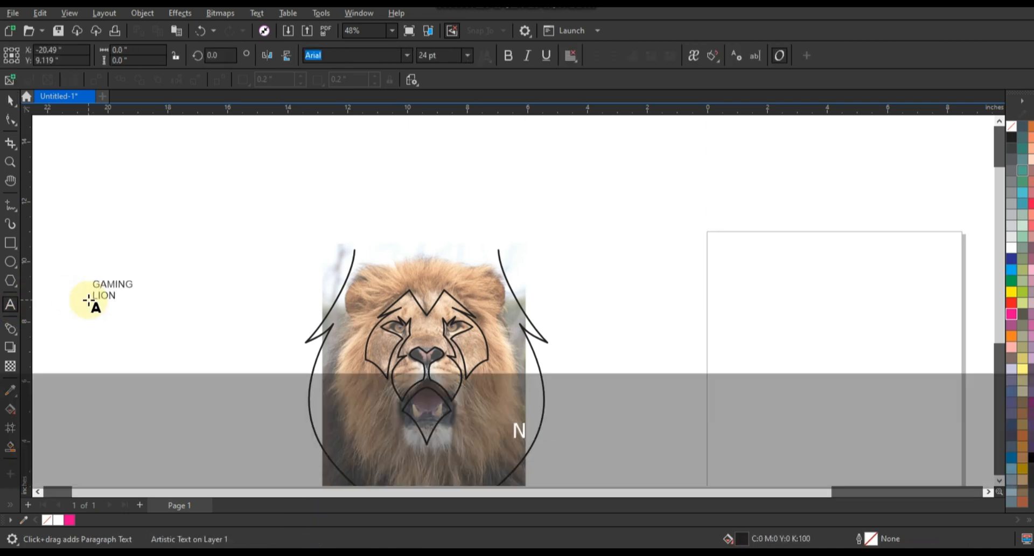
text(N)
Set the text's font to American Captain and enlarge it to about 104.5 pt
click(10, 100)
click(407, 55)
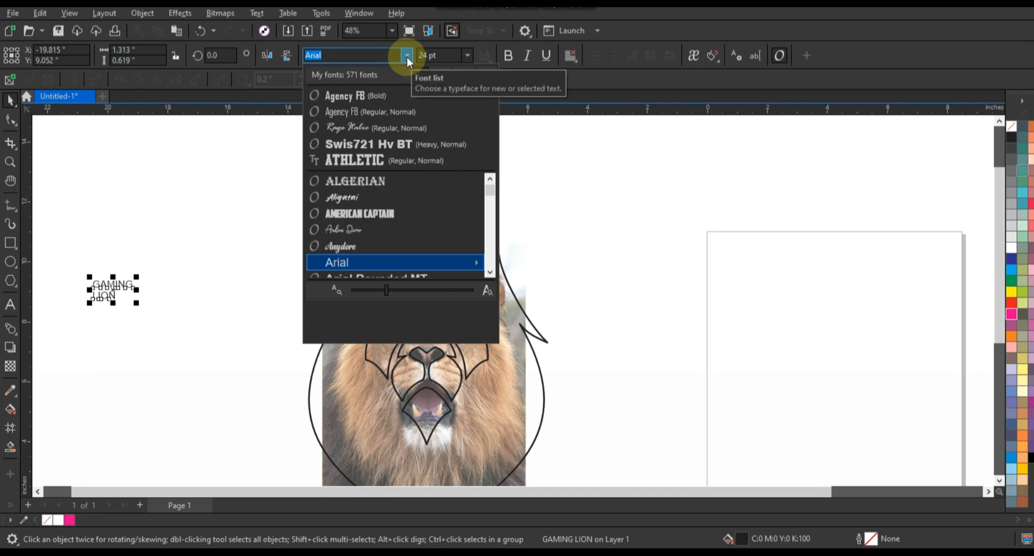
click(390, 218)
drag(127, 276, 202, 211)
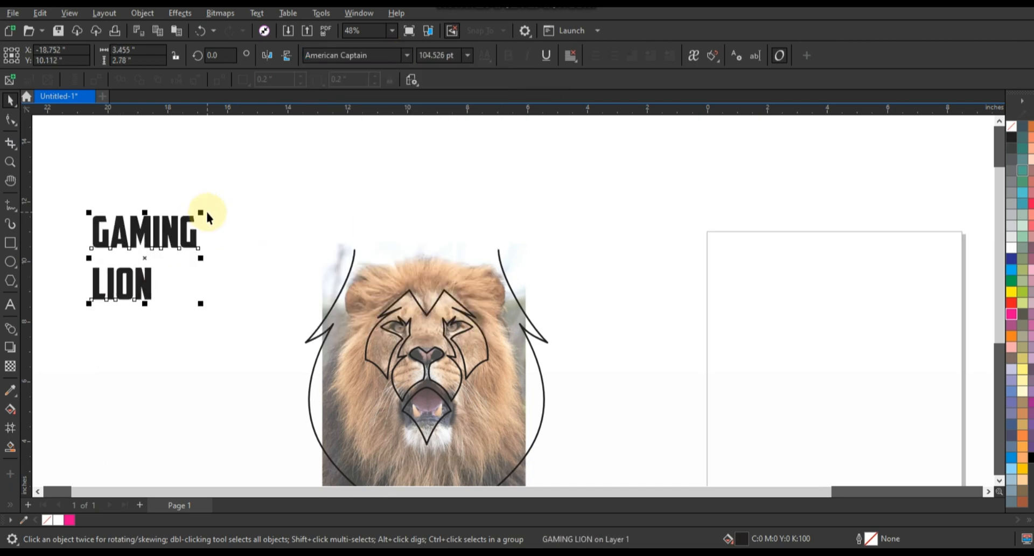
Break the text apart into separate GAMING and LION lines and enlarge the word LION
key(ctrl+k)
click(123, 285)
drag(154, 305, 273, 370)
drag(195, 257, 226, 268)
Centre GAMING and LION on each other vertically stacked and move both above the lion's head
shift+click(212, 318)
key(c)
drag(212, 319, 451, 209)
Reduce the height of LION to about 2.283 in and lower GAMING to sit just above it
click(619, 178)
click(497, 184)
drag(423, 154, 425, 185)
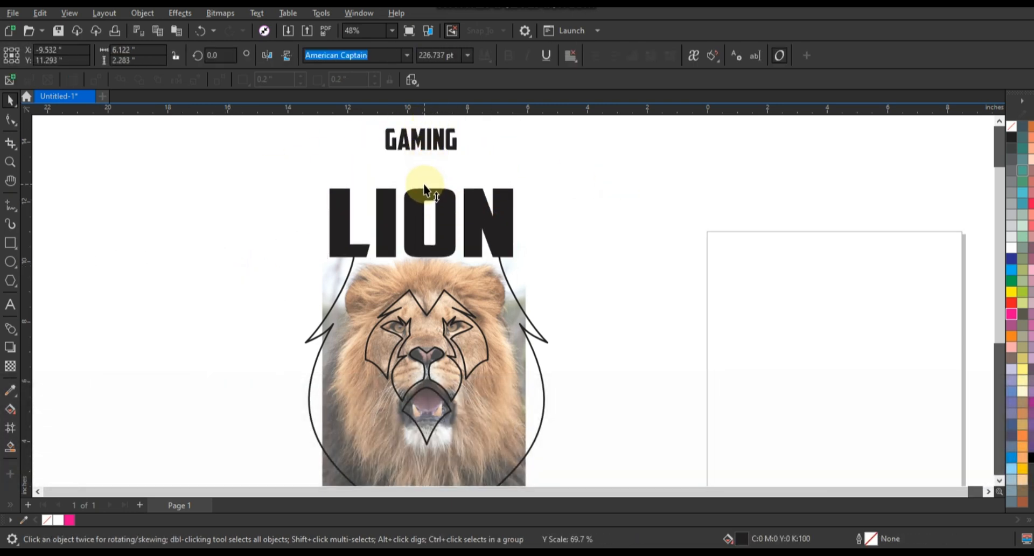
drag(428, 148, 428, 183)
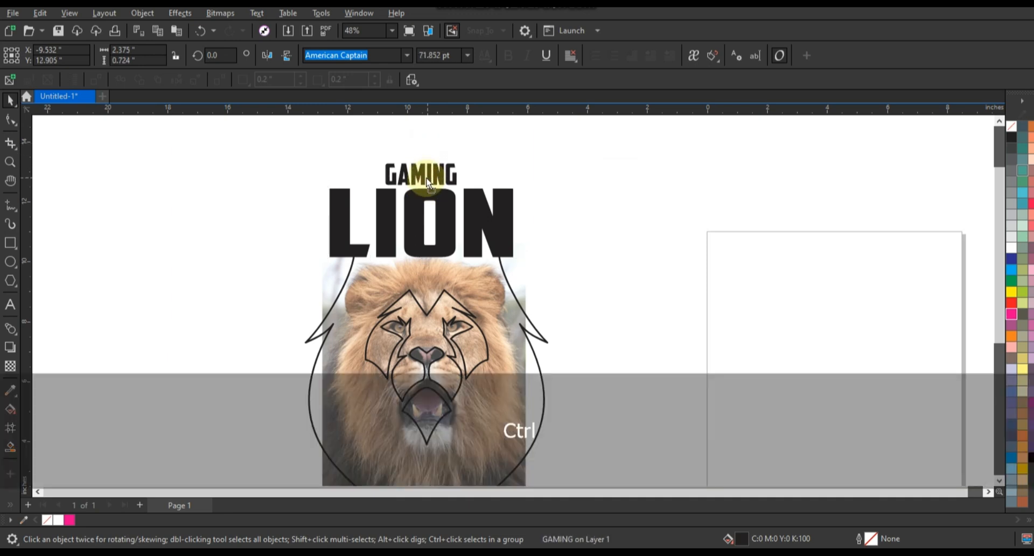
Widen LION to about the width of the mane outline and align it horizontally centred with the outline
click(485, 213)
drag(518, 223, 550, 227)
shift+click(543, 335)
key(c)
click(591, 318)
click(489, 224)
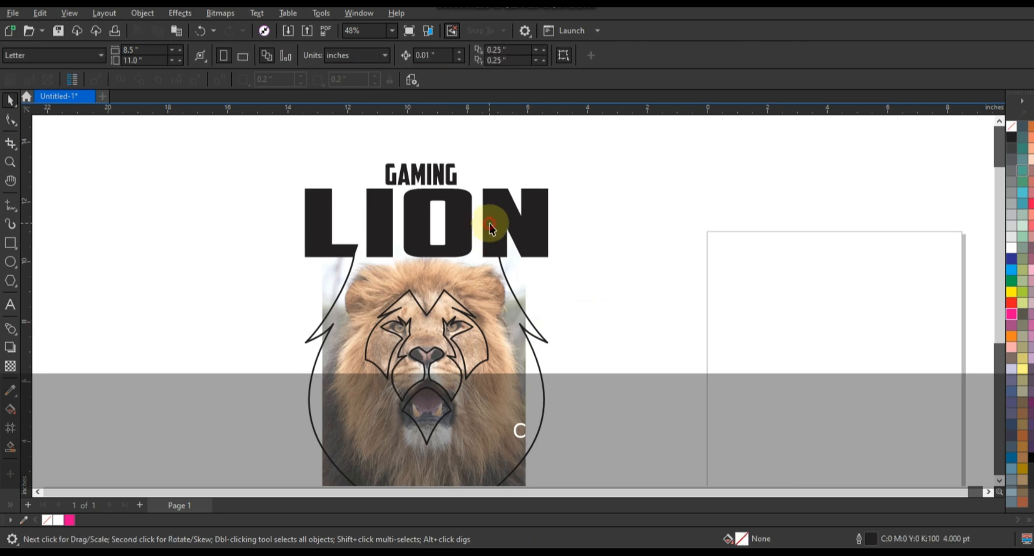
Convert the LION lettering to curves and apply an envelope that keeps only its four corner nodes
key(ctrl+q)
click(10, 330)
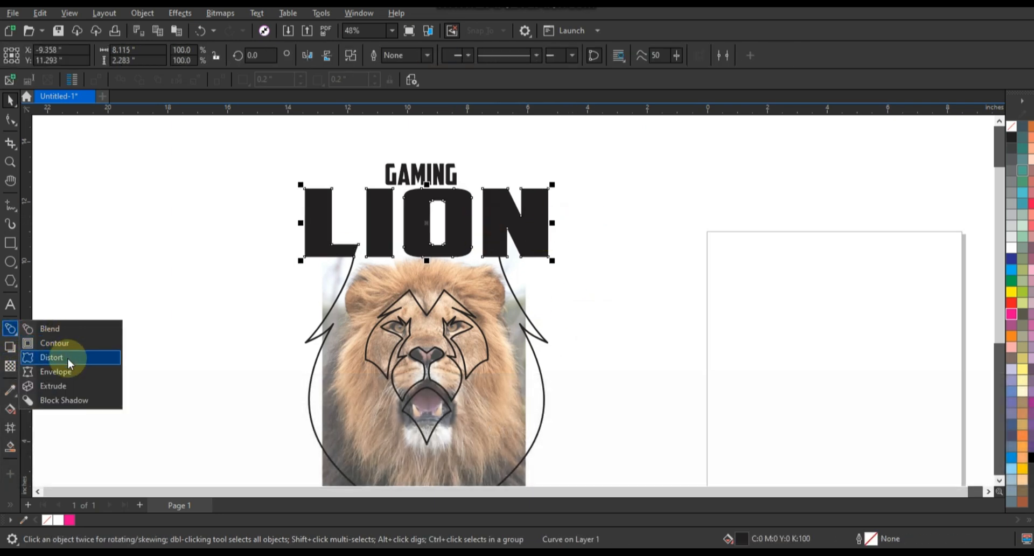
click(54, 371)
click(409, 190)
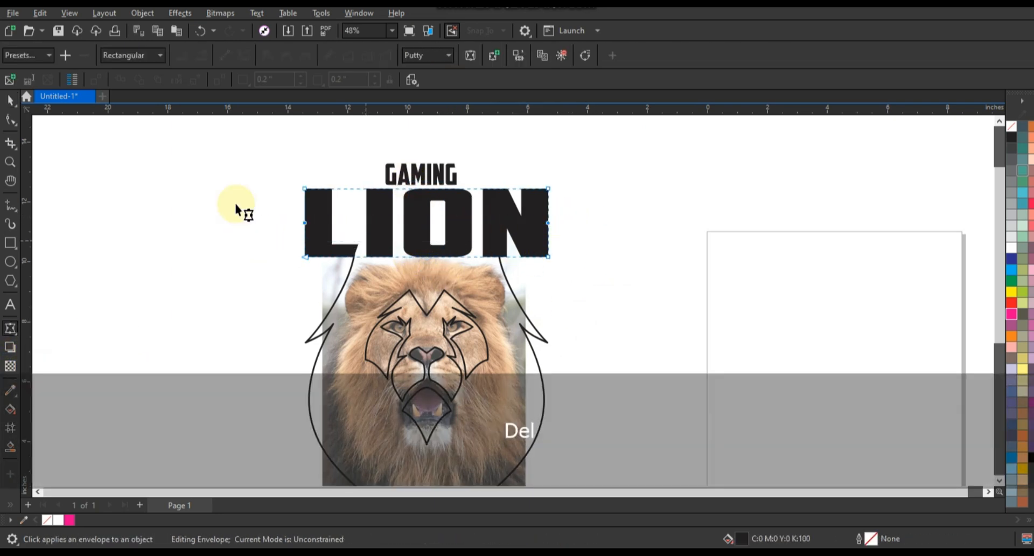
click(224, 57)
drag(277, 176, 574, 309)
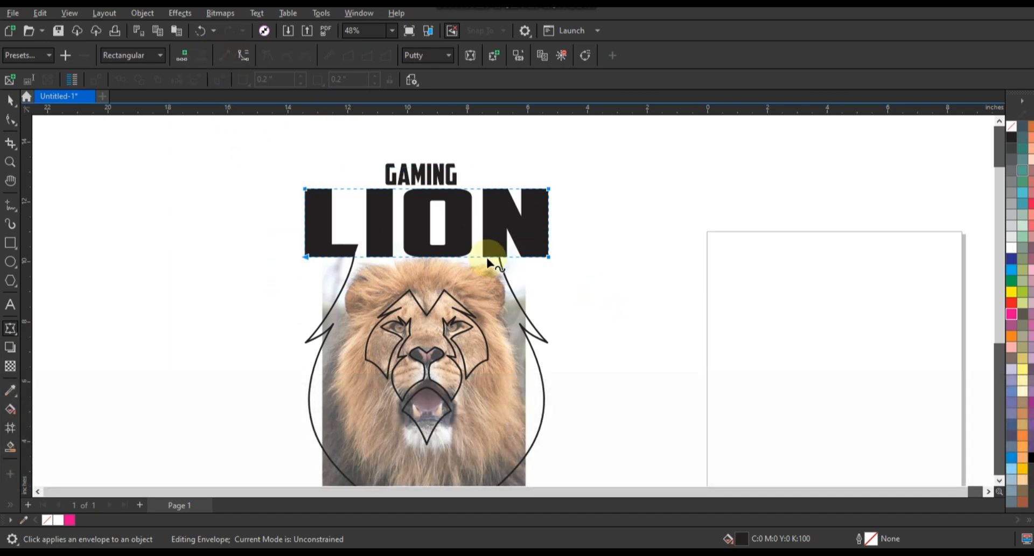
Bend the envelope so LION's lower edge arches upward and its upper edge dips in the middle
drag(426, 252, 427, 231)
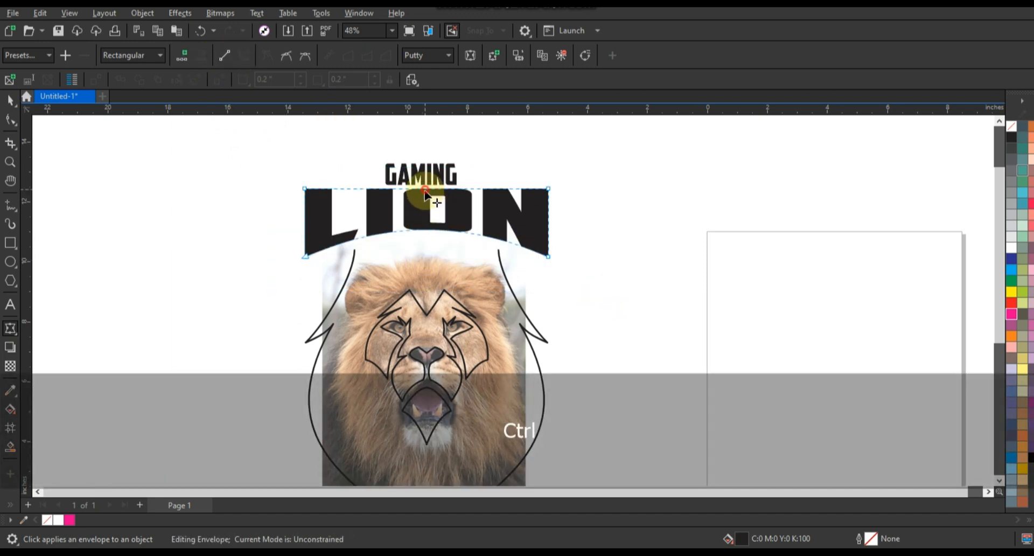
drag(425, 190, 425, 200)
click(10, 101)
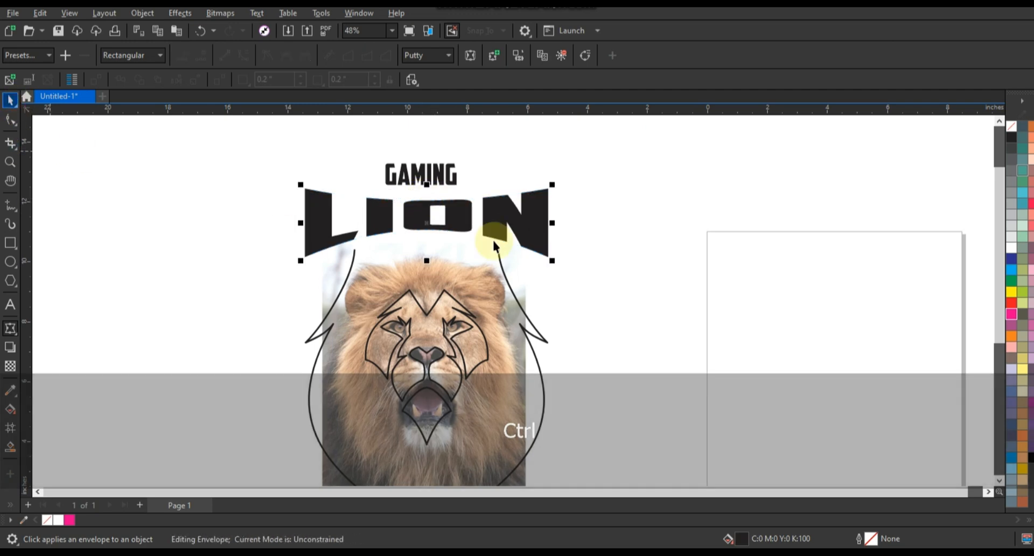
key(ctrl+z)
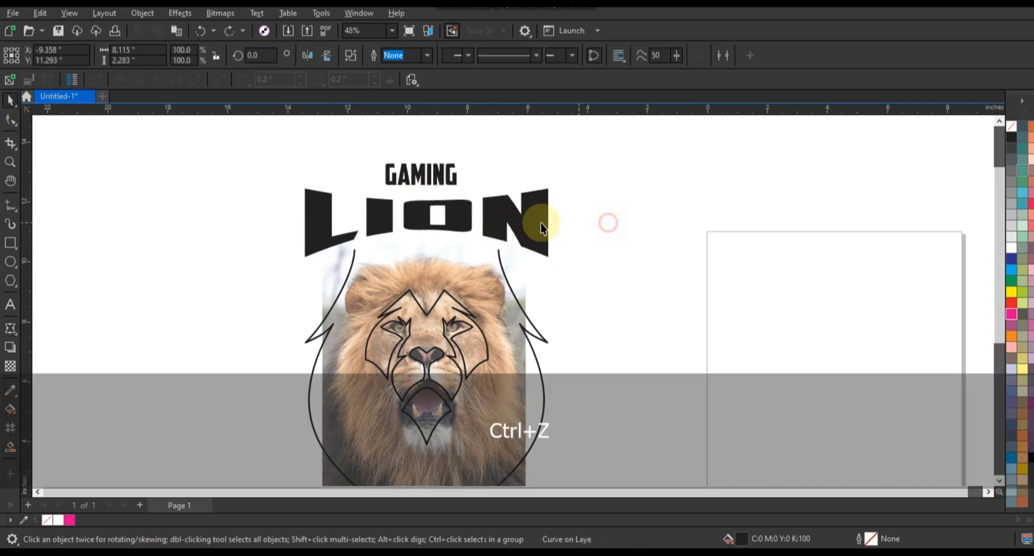
Give the LION lettering a red outline and shift GAMING slightly right and down to sit closer to it
click(542, 223)
right_click(1012, 303)
click(999, 312)
click(824, 236)
drag(428, 180, 433, 186)
Add an outside contour of about 0.433 in around LION, break it apart, and fill the lettering white
click(10, 329)
drag(549, 189, 563, 173)
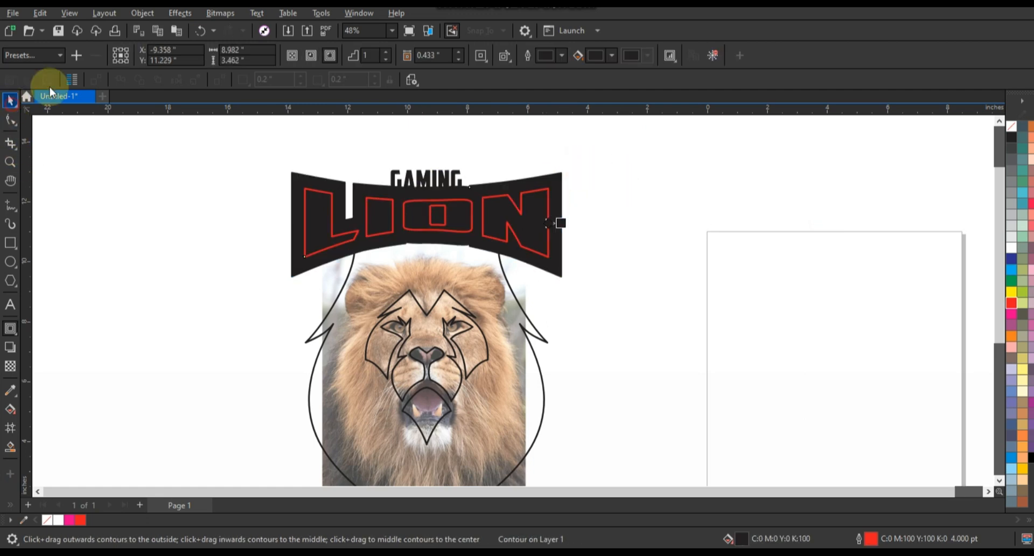
click(142, 13)
click(129, 272)
click(457, 209)
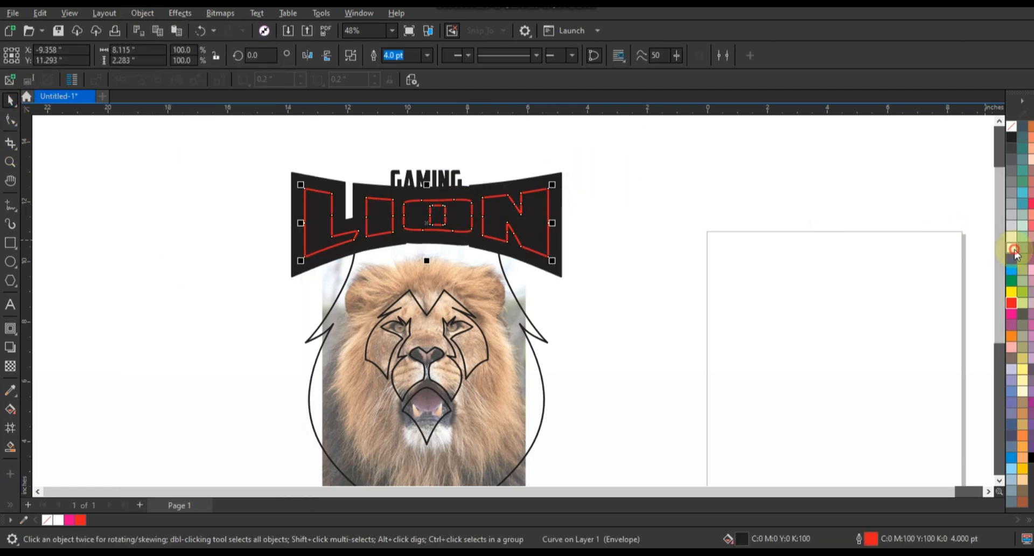
click(1011, 247)
Draw a rectangle about 3.012 by 0.975 in around GAMING and weld it to the black LION contour
drag(382, 165, 471, 187)
click(10, 100)
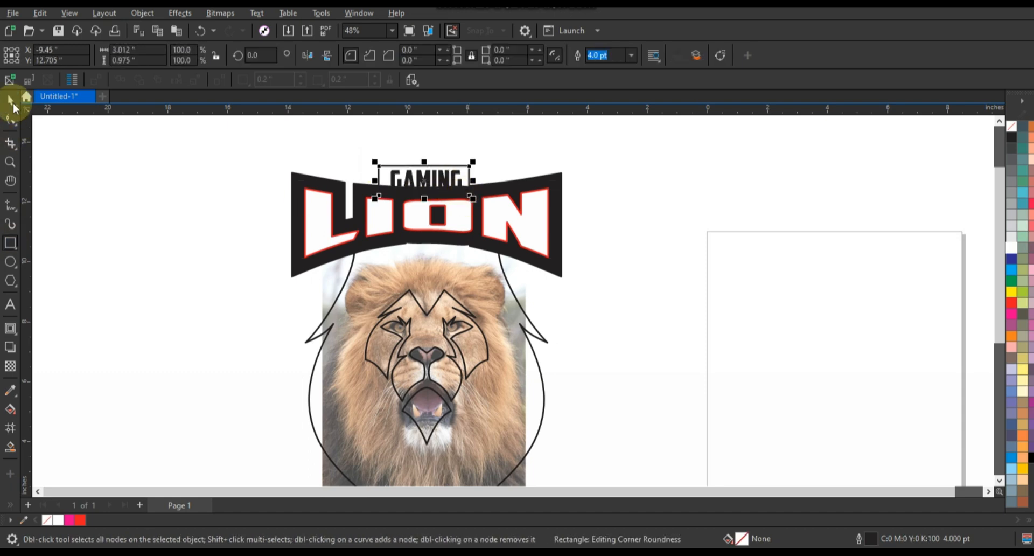
shift+click(554, 180)
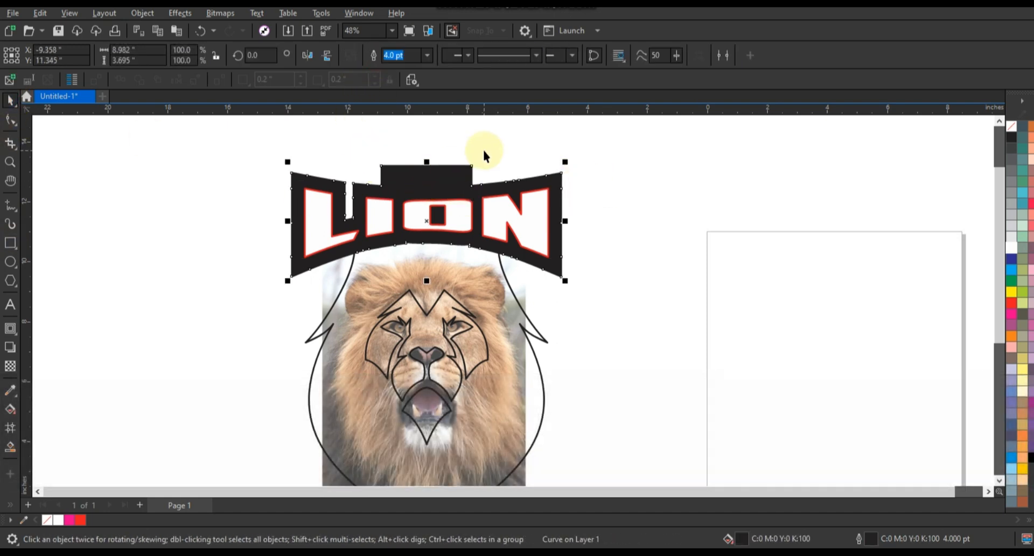
Send the welded black backing behind the lettering and make the GAMING text white
key(shift+Page_Down)
click(426, 180)
click(626, 149)
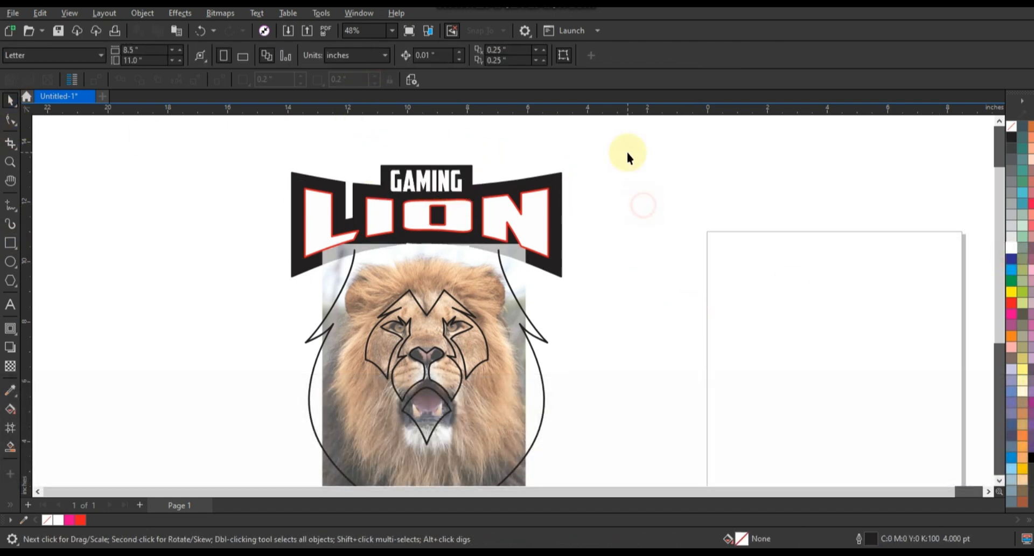
Move the lettering and all lion line art together off the photo, to the empty area left of it
key(F3)
shift+click(537, 356)
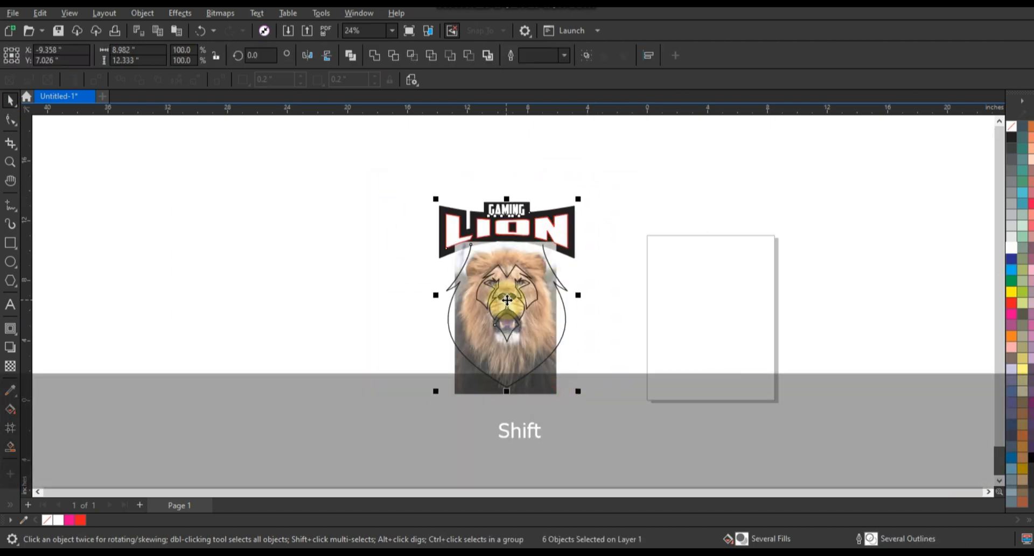
drag(507, 302, 355, 302)
click(188, 241)
drag(194, 163, 625, 421)
key(shift+F2)
key(Escape)
Select the face shapes inside the mane outline and cut them out of the drawing
drag(470, 382, 454, 372)
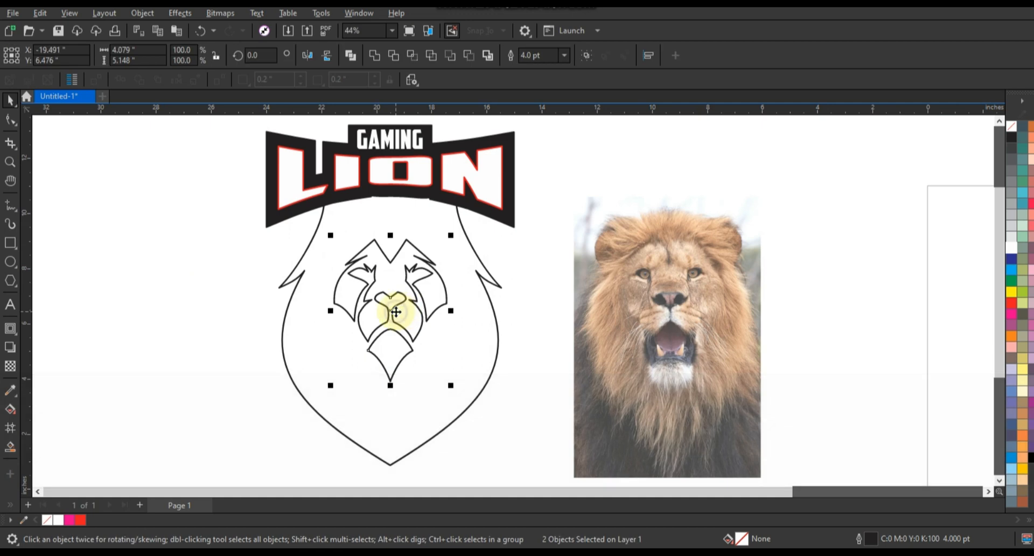
right_click(404, 308)
click(199, 302)
key(Delete)
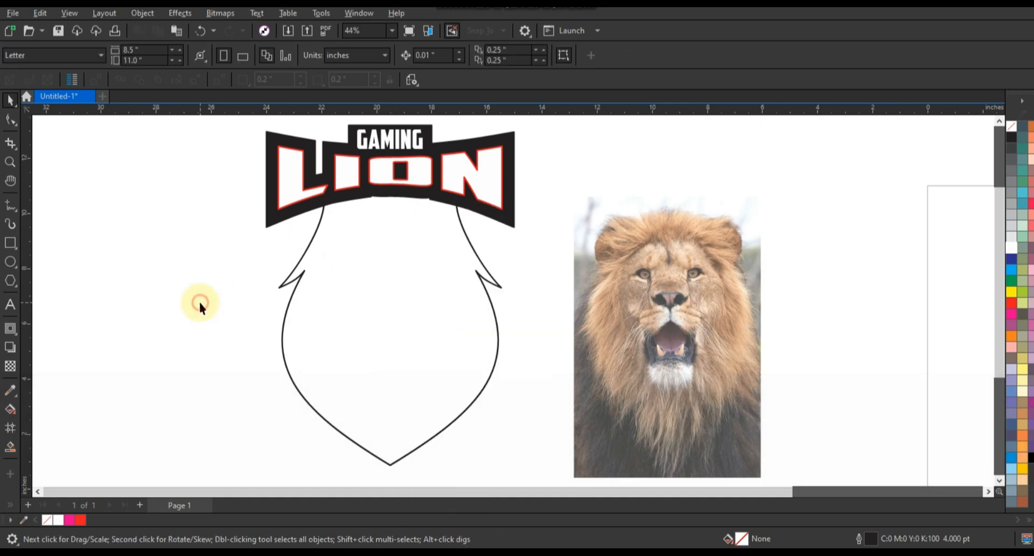
Smart-fill the area enclosed by the mane outline and the lettering backing, and colour it black
click(10, 445)
click(328, 365)
click(1031, 457)
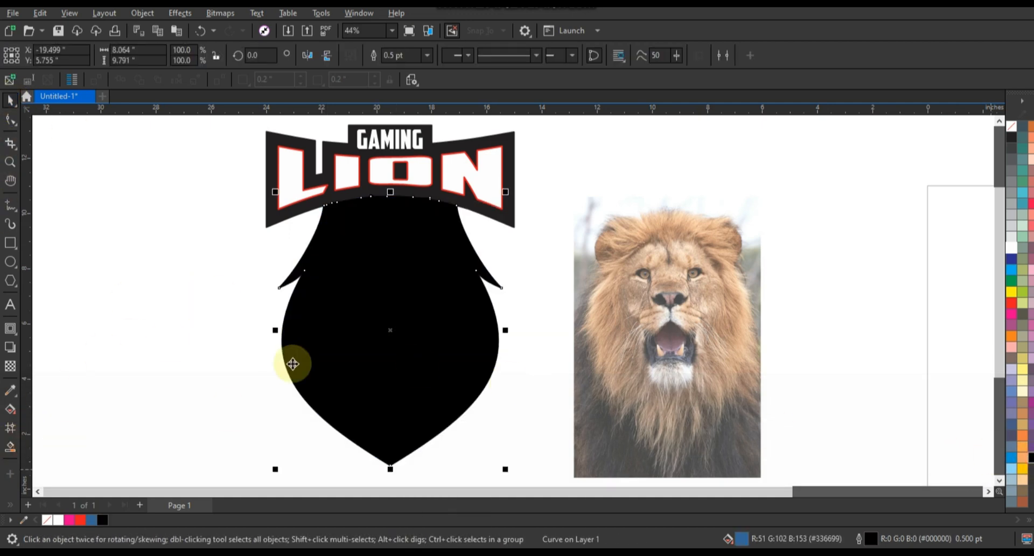
Paste the face shapes back over the black mane and fill them white
click(186, 280)
right_click(187, 280)
click(211, 382)
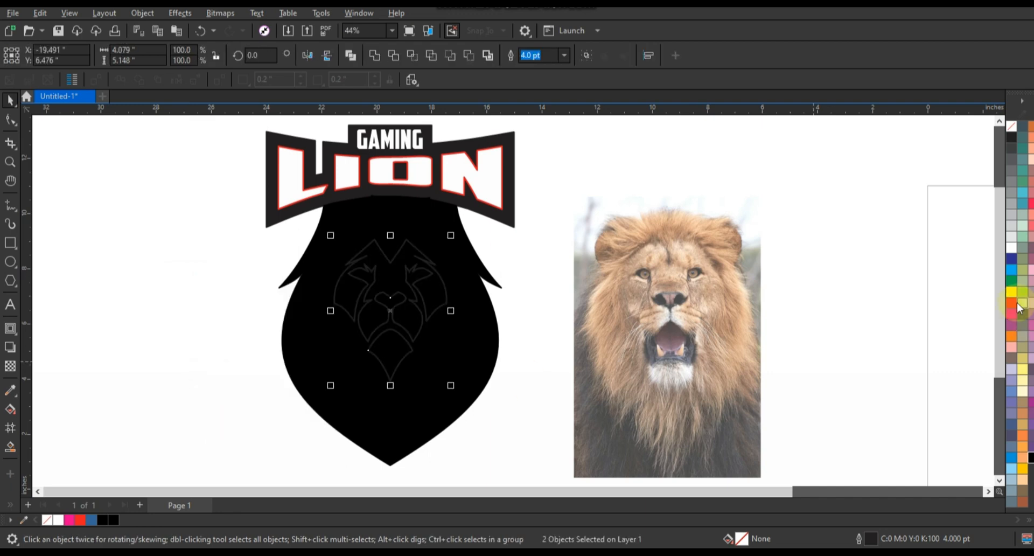
click(1013, 249)
click(518, 291)
Draw a closed yellow six-node outline on the mane's left half, from beside the eye to the chin tip and back along the face
click(10, 162)
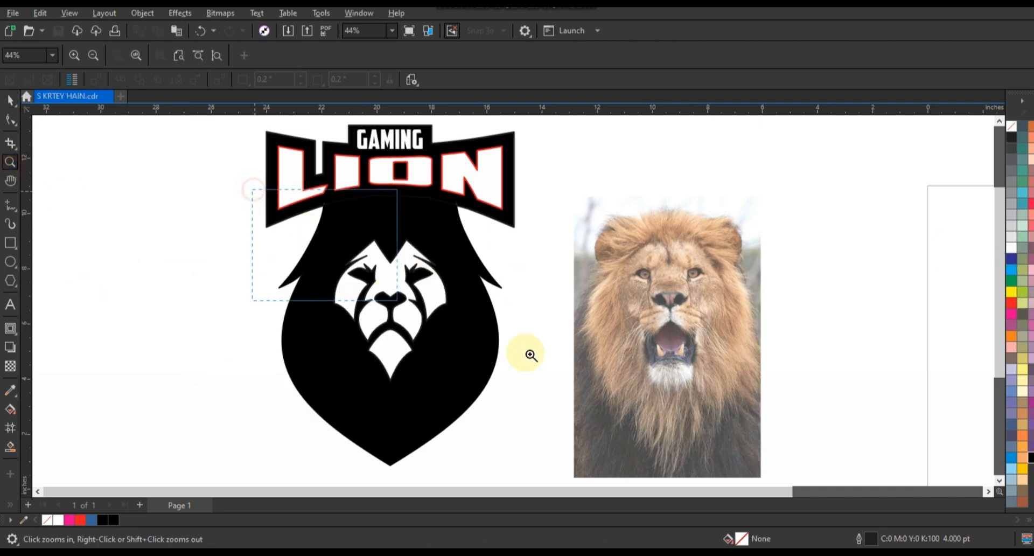
drag(531, 355, 774, 454)
click(11, 205)
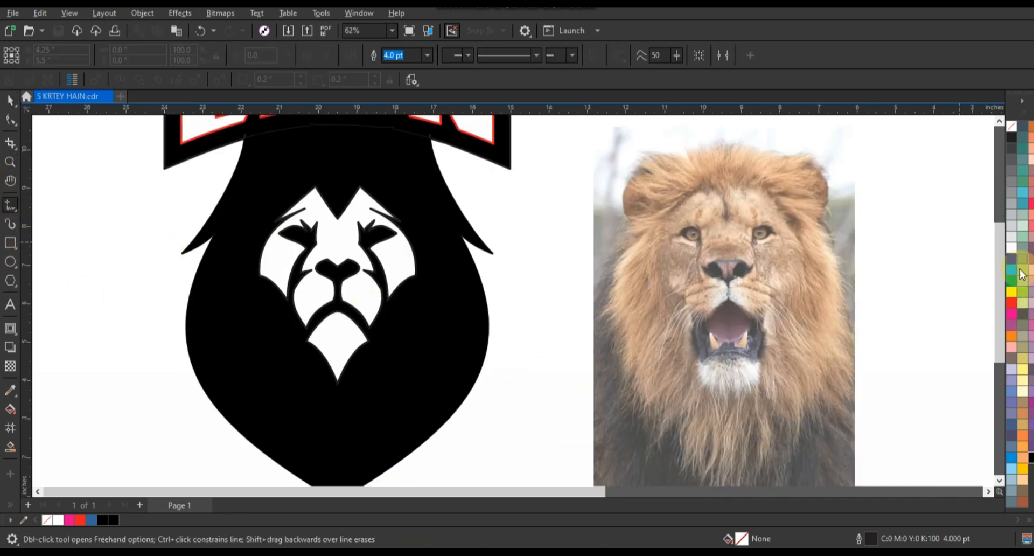
right_click(1011, 292)
click(997, 299)
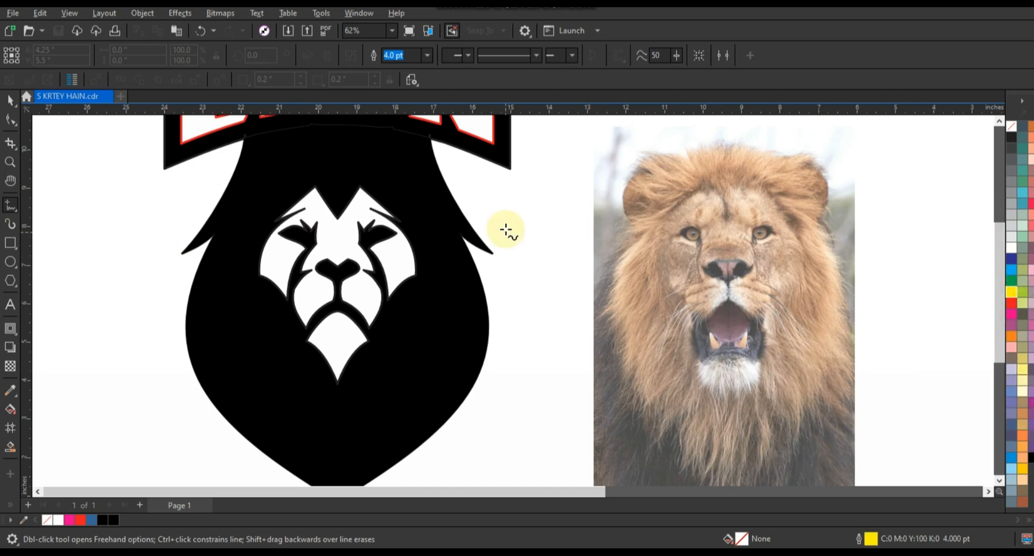
click(241, 225)
scroll(334, 452, down, 1)
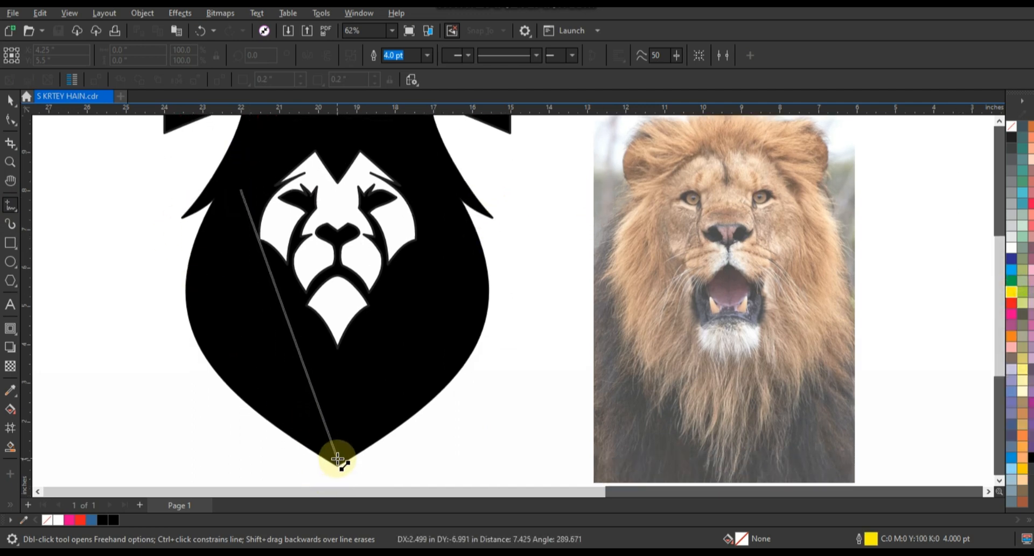
double_click(338, 458)
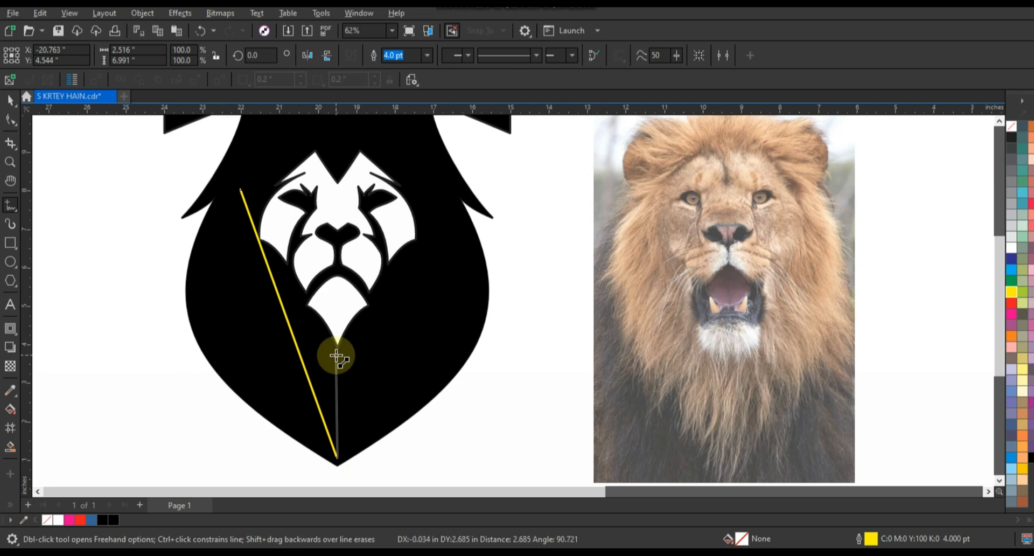
double_click(337, 355)
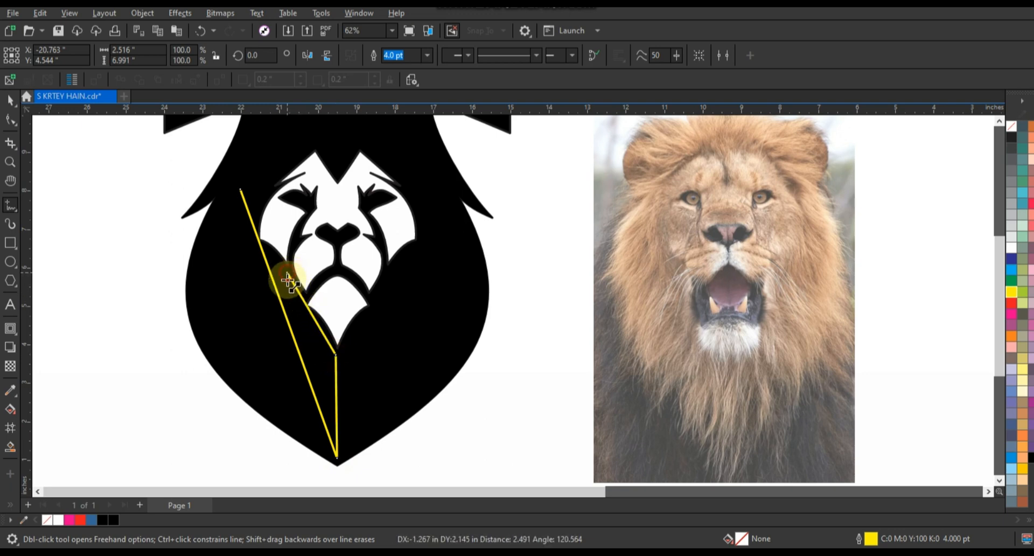
double_click(245, 218)
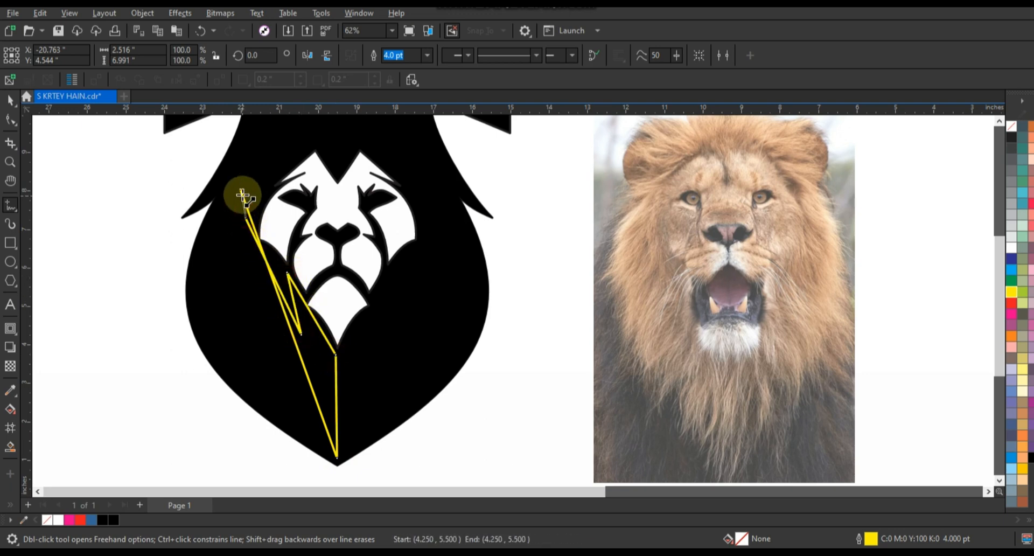
click(241, 190)
Curve the yellow shape's outer edge to follow the mane and raise its lowest node slightly
click(10, 120)
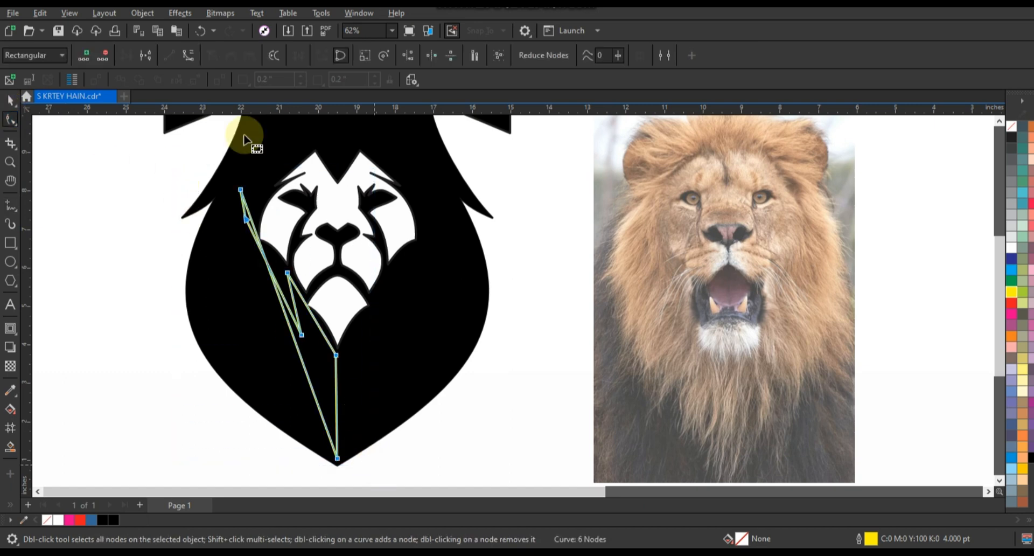
drag(293, 345, 219, 345)
drag(336, 457, 335, 449)
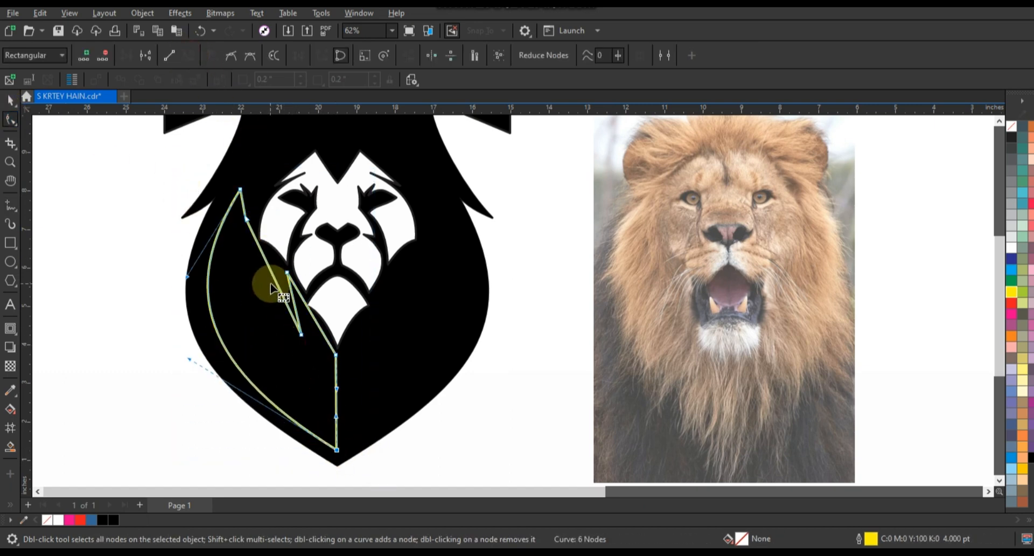
Curve the yellow shape's inner edges along the face into pointed hair strands and adjust the node below its tip
drag(265, 257, 286, 295)
key(ctrl+z)
drag(297, 316, 348, 350)
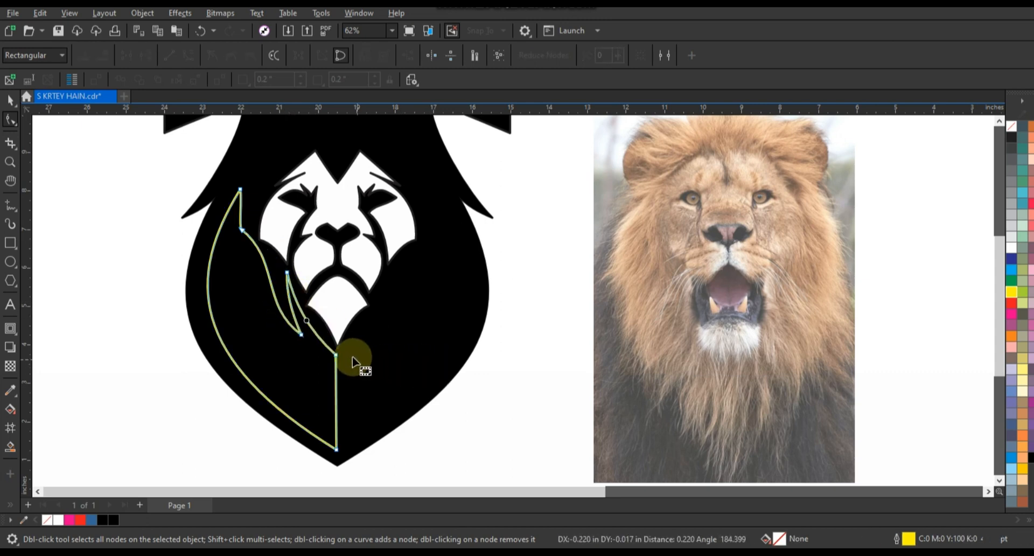
click(9, 124)
key(space)
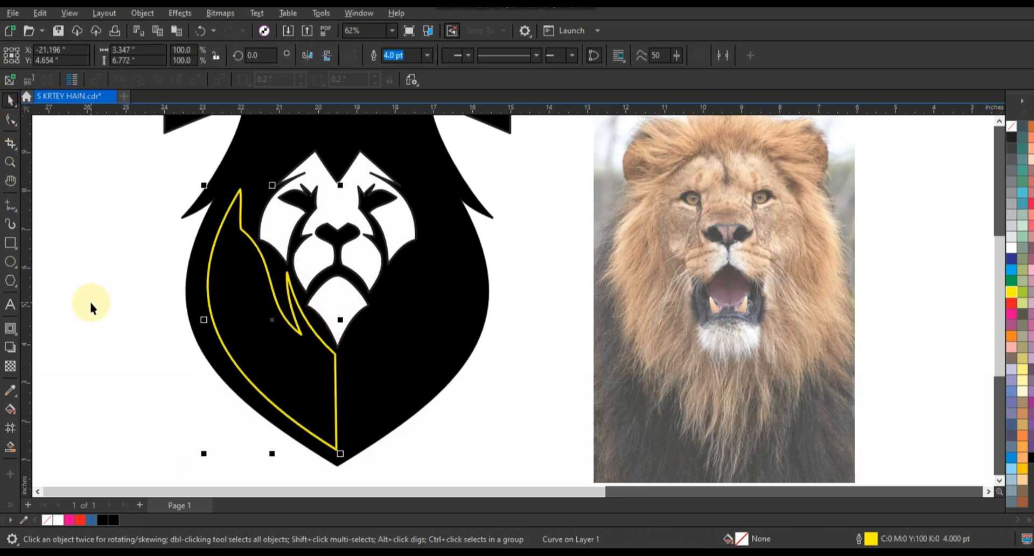
Fill the left mane shape with orange and remove its outline
click(1012, 292)
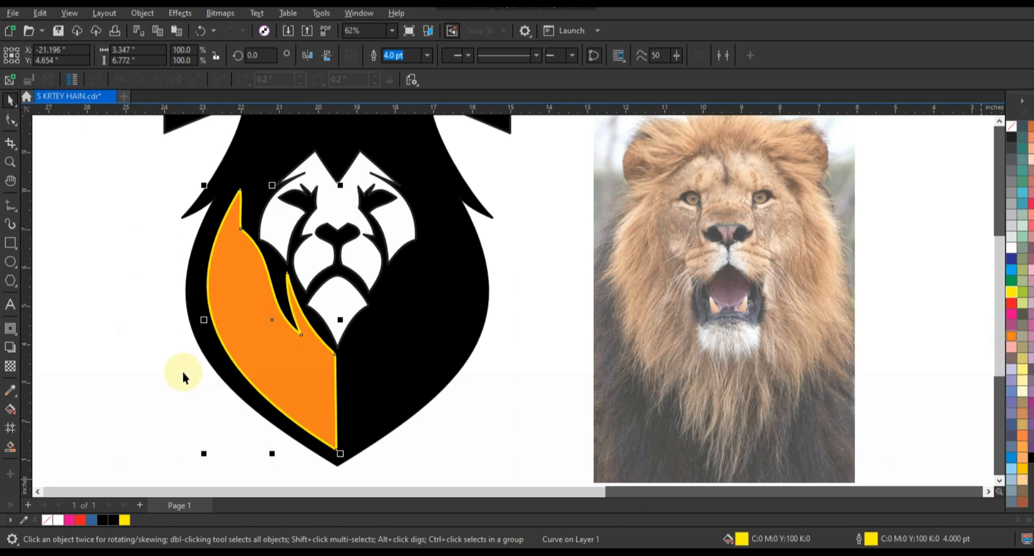
right_click(1008, 129)
click(997, 135)
click(569, 231)
Draw two narrow inverted-V yellow lines across the outer edge of the orange mane shape
click(10, 205)
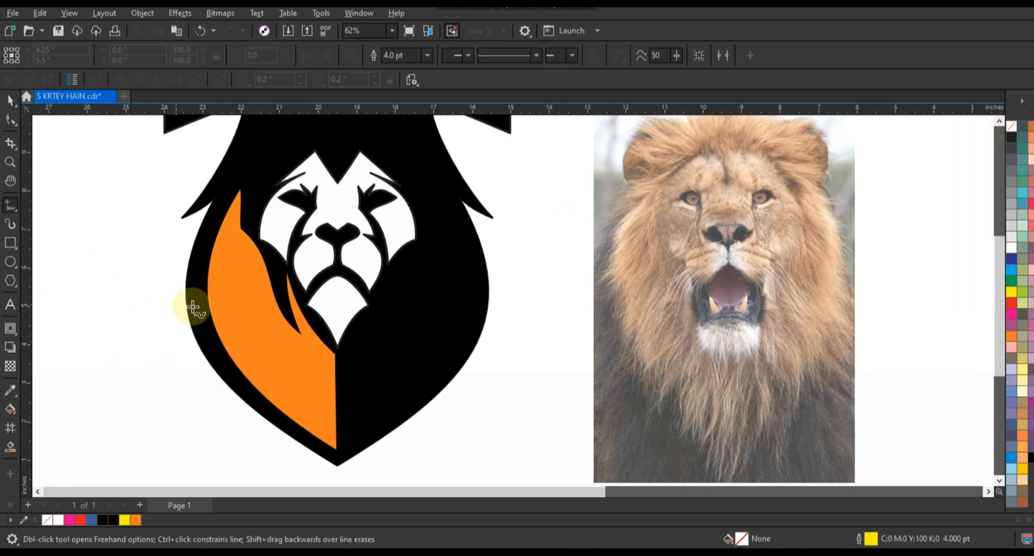
double_click(226, 269)
click(224, 366)
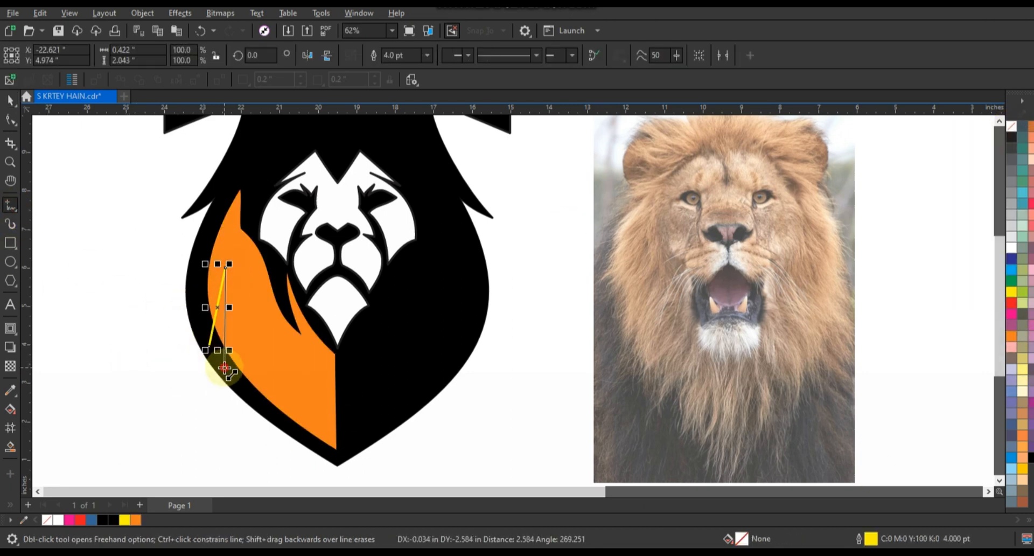
click(261, 405)
double_click(270, 335)
click(276, 423)
Combine the two inverted-V lines and bend their sides into curved hair spikes
click(11, 120)
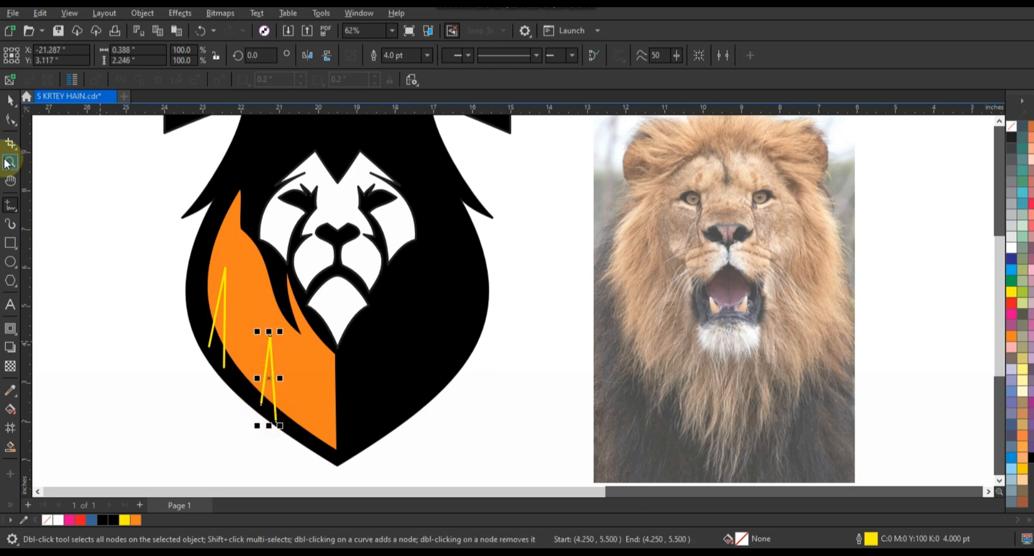
shift+click(224, 363)
click(349, 57)
click(10, 119)
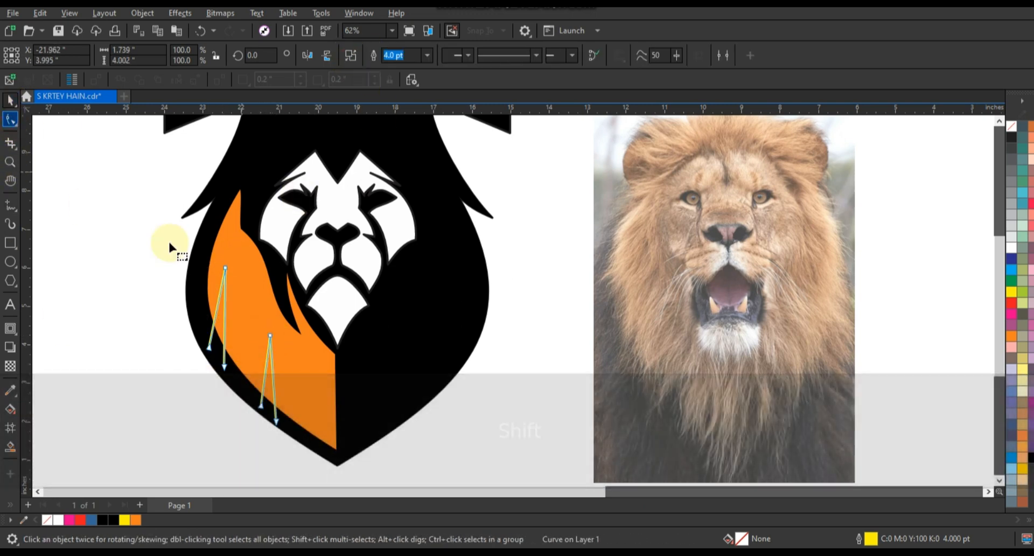
drag(169, 247, 302, 444)
key(ctrl+q)
drag(217, 306, 222, 316)
drag(265, 374, 267, 376)
Replace the mane shape with a Smart Fill version notched by the spikes, deleting the guide lines and original, and colour it orange
click(10, 447)
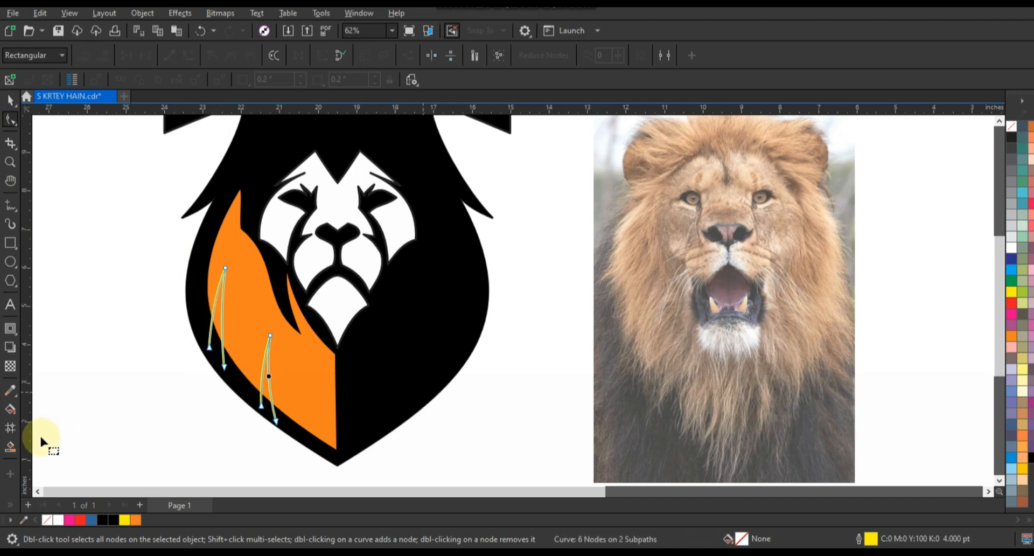
click(292, 391)
key(space)
drag(82, 230, 287, 432)
key(Delete)
click(266, 398)
key(Delete)
click(305, 402)
click(135, 520)
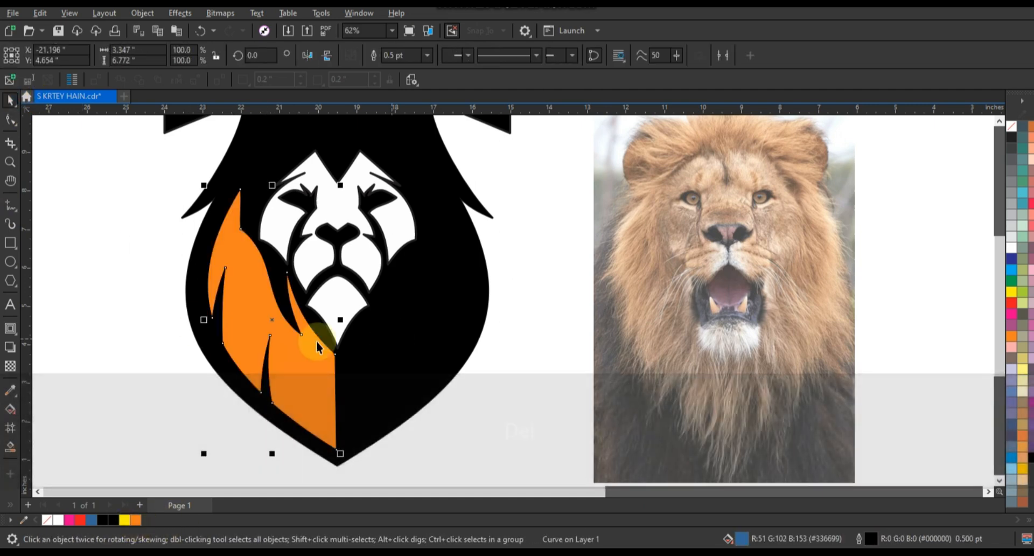
Mirror a copy of the orange mane shape horizontally onto the right half of the mane
drag(203, 319, 413, 332)
right_click(413, 331)
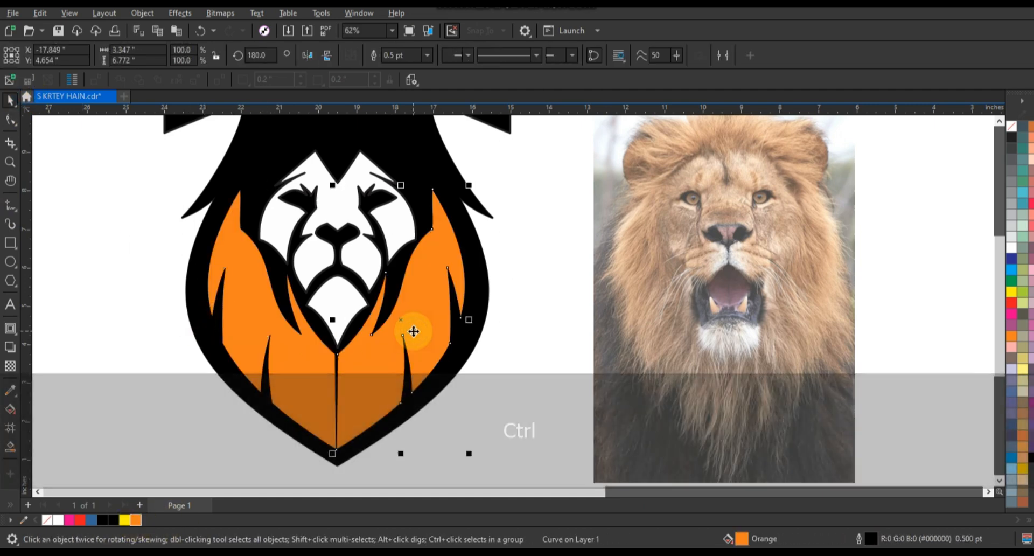
Overlap the two orange mane halves, weld them into one shape, and centre it horizontally on the black head silhouette
key(Left)
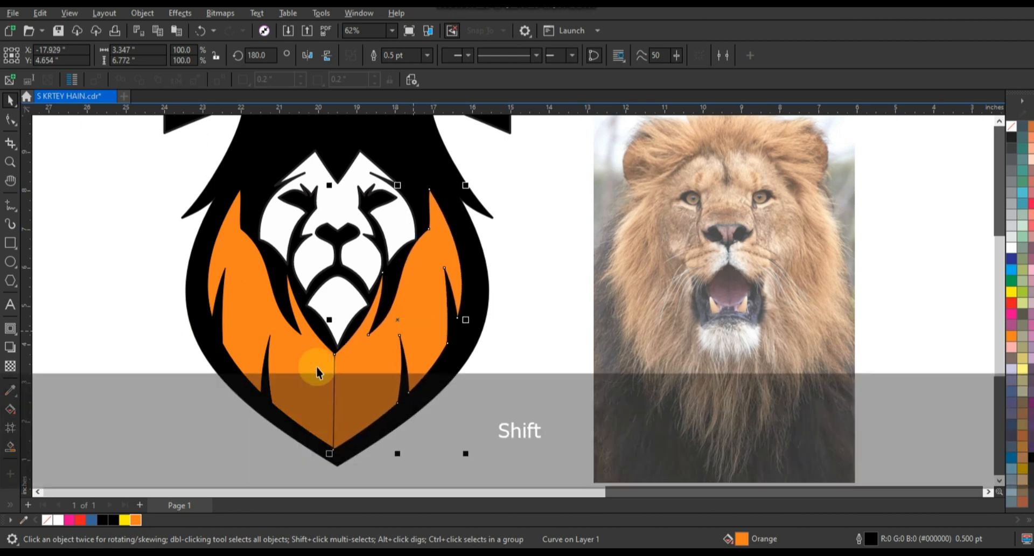
shift+click(300, 377)
click(374, 56)
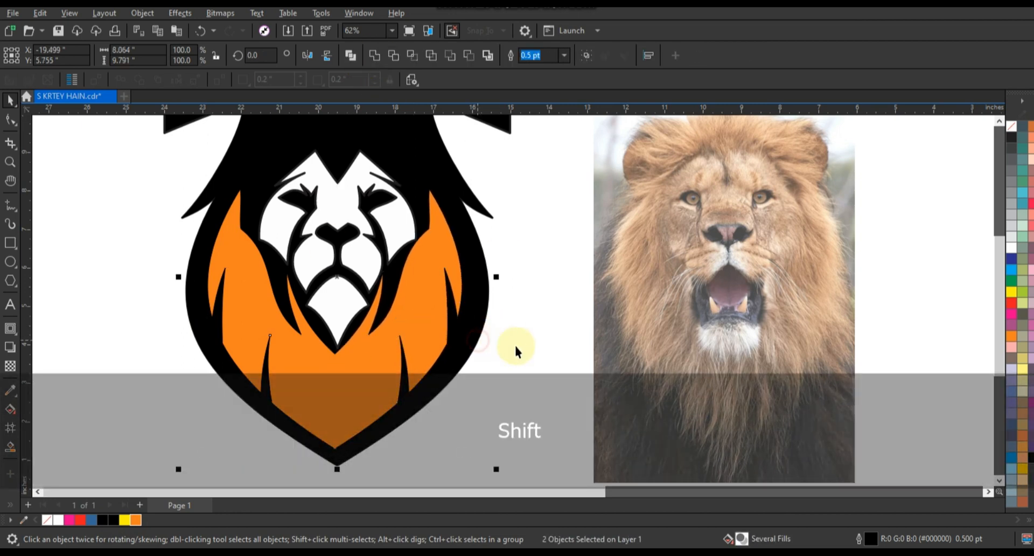
key(c)
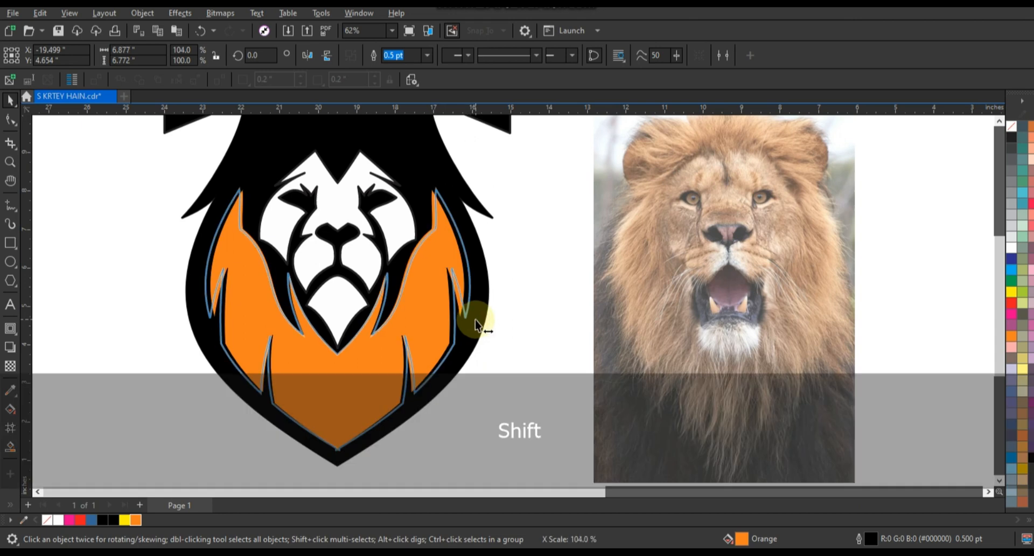
Widen the welded orange mane to 104% about its centre, undoing the trial vertical stretch
drag(470, 319, 474, 320)
drag(337, 453, 339, 457)
key(ctrl+z)
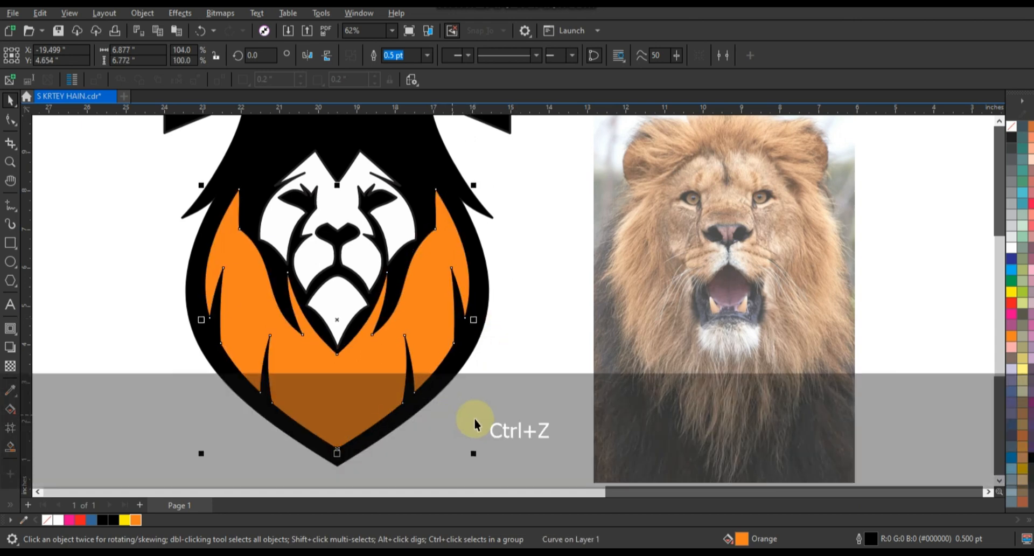
click(439, 425)
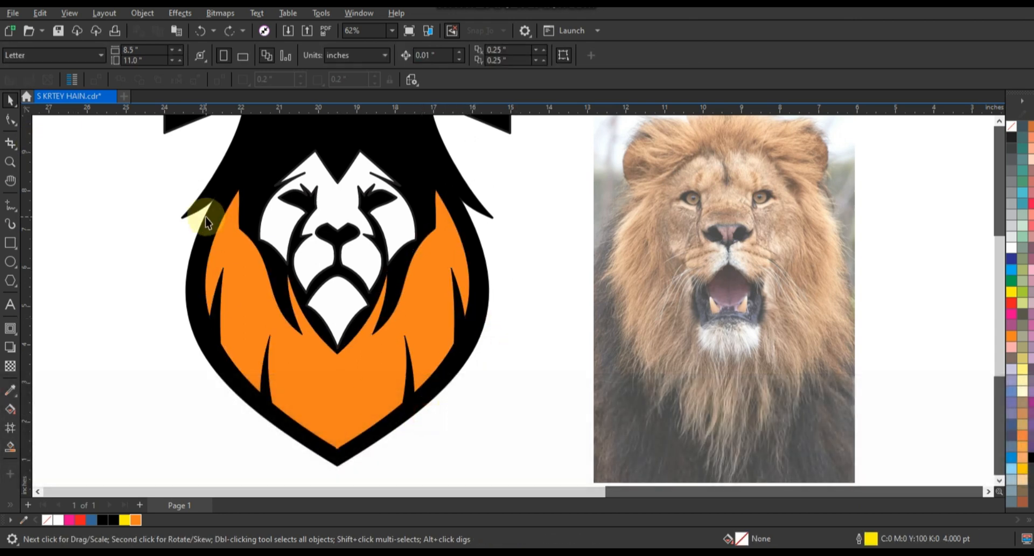
Move the bottom tip node of the black head silhouette downward to thicken the border below the orange mane
click(205, 218)
click(10, 119)
drag(293, 454, 373, 480)
key(Down)
key(Down)
key(Down)
key(Down)
key(Down)
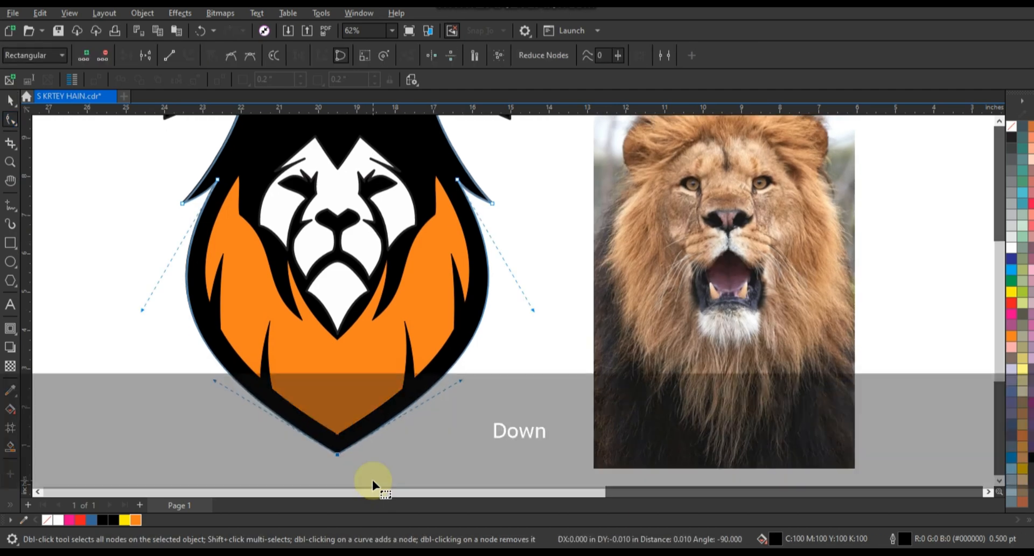
key(Down)
key(Down)
key(Down)
key(Down)
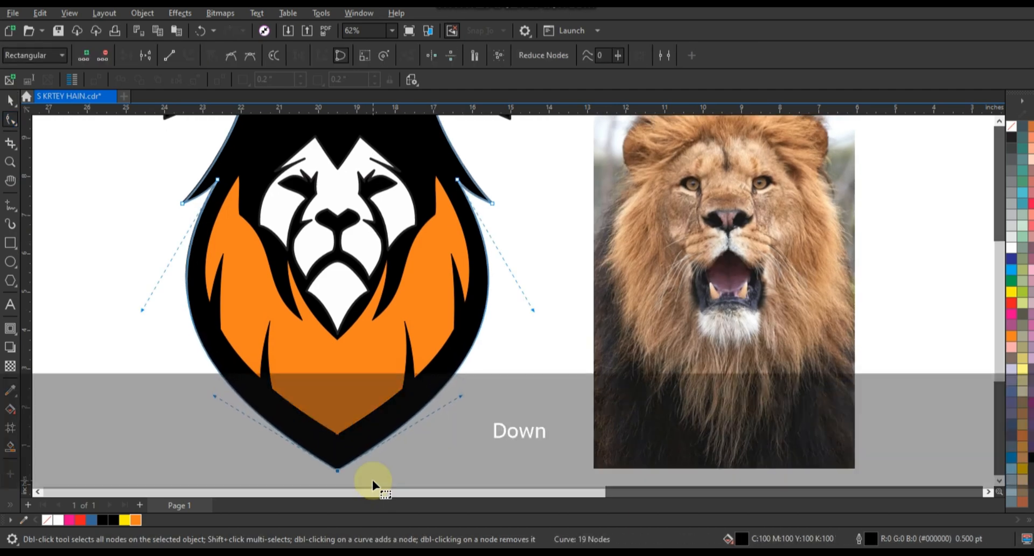
click(10, 100)
Draw a closed yellow straight-line strand about 1.76 by 1.55 inches from the photo lion's forehead to the upper hair
key(F3)
key(Escape)
click(11, 162)
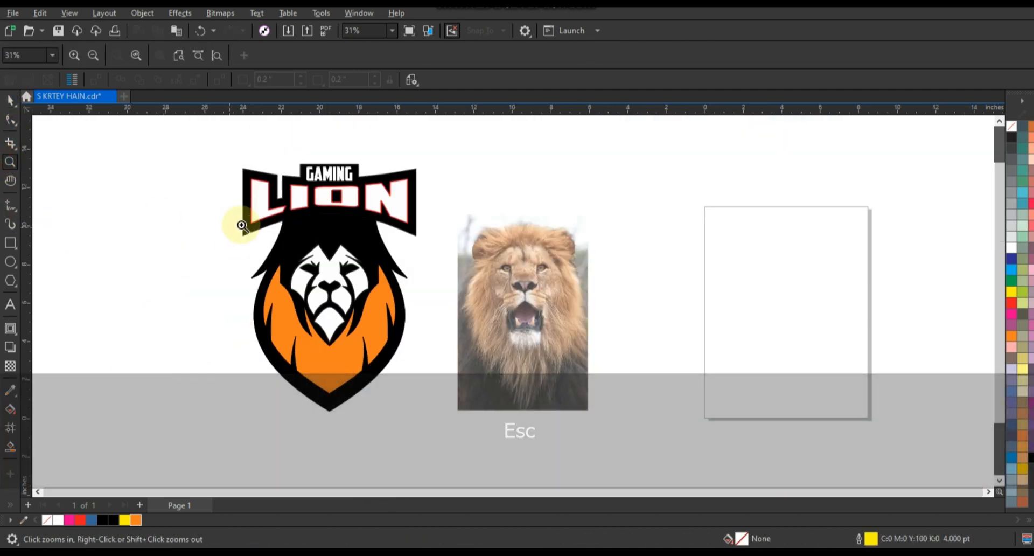
drag(255, 190, 680, 320)
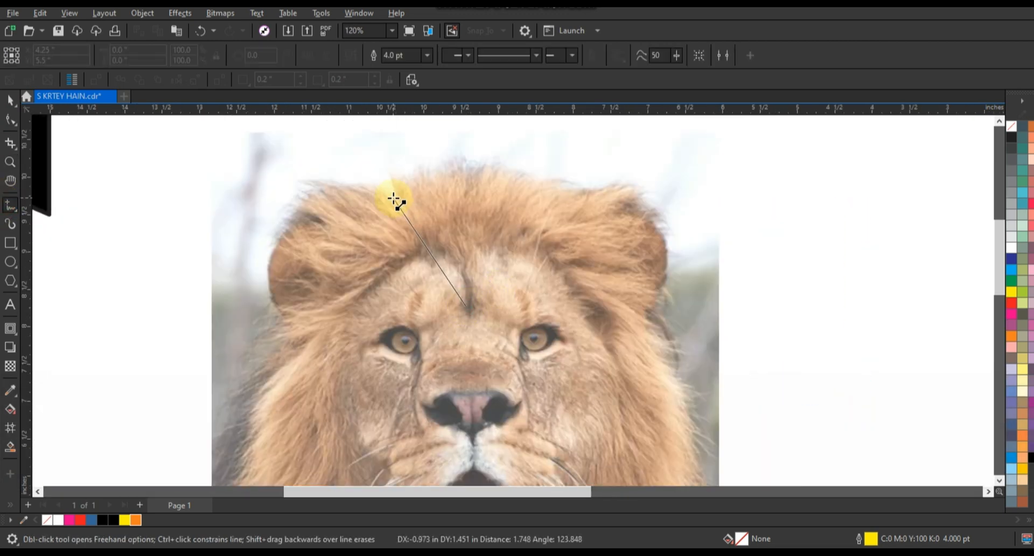
double_click(371, 195)
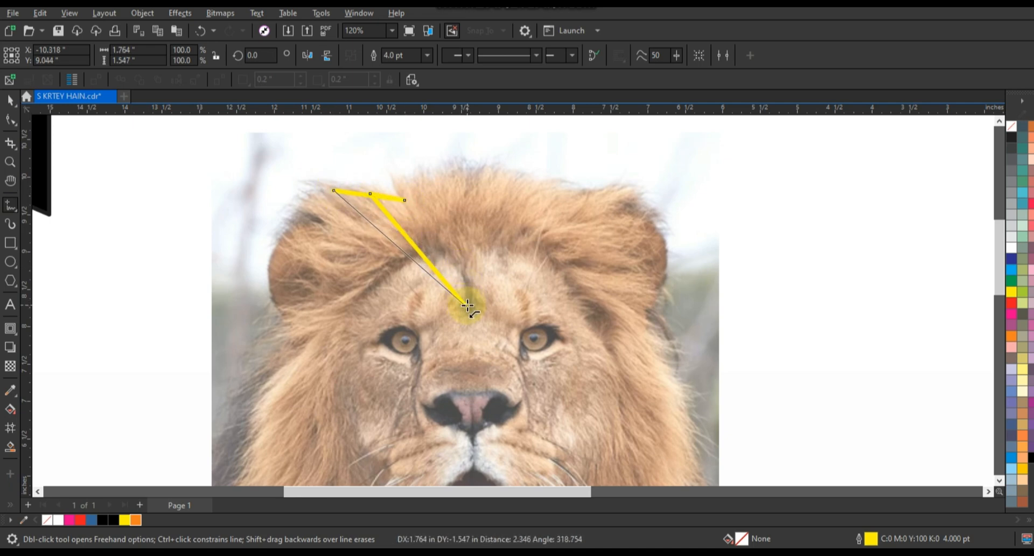
Convert the yellow strand's segments to curves and bend them into a forked, sweeping hair lock
click(10, 122)
drag(503, 301, 568, 331)
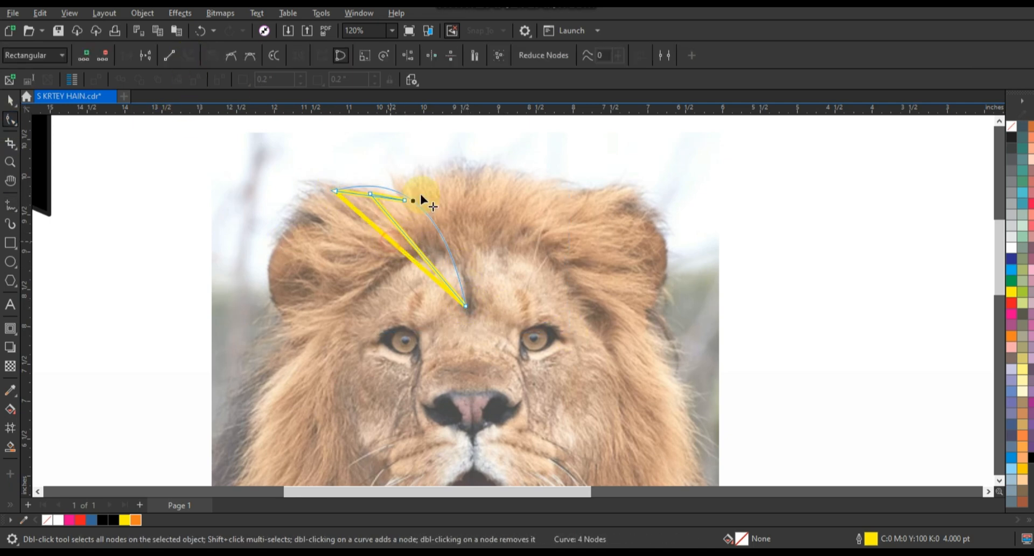
drag(420, 196, 436, 187)
click(397, 230)
drag(371, 197, 411, 196)
drag(404, 235, 450, 200)
key(ctrl+z)
key(space)
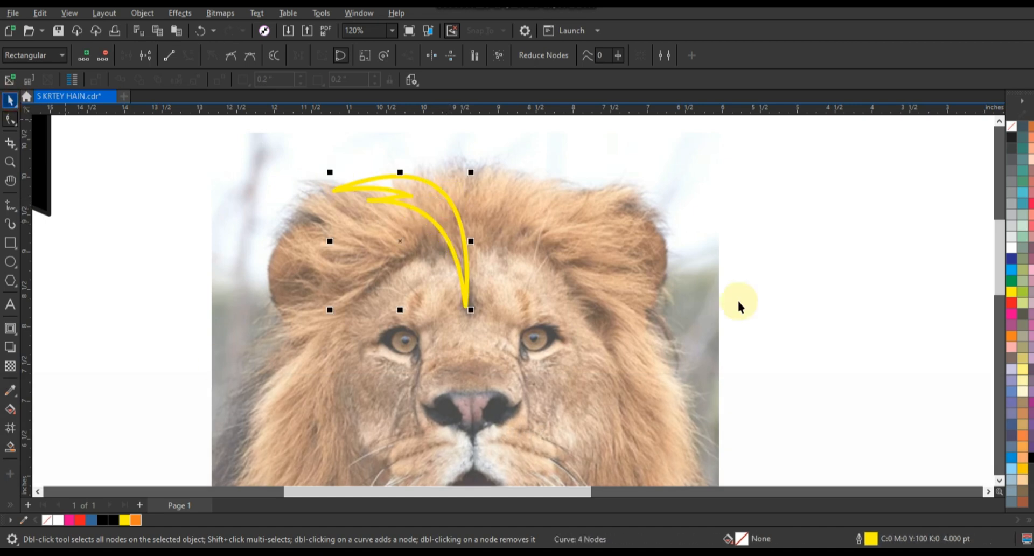
Fill the curved hair lock with orange and mirror a copy of it horizontally to its right side
click(135, 520)
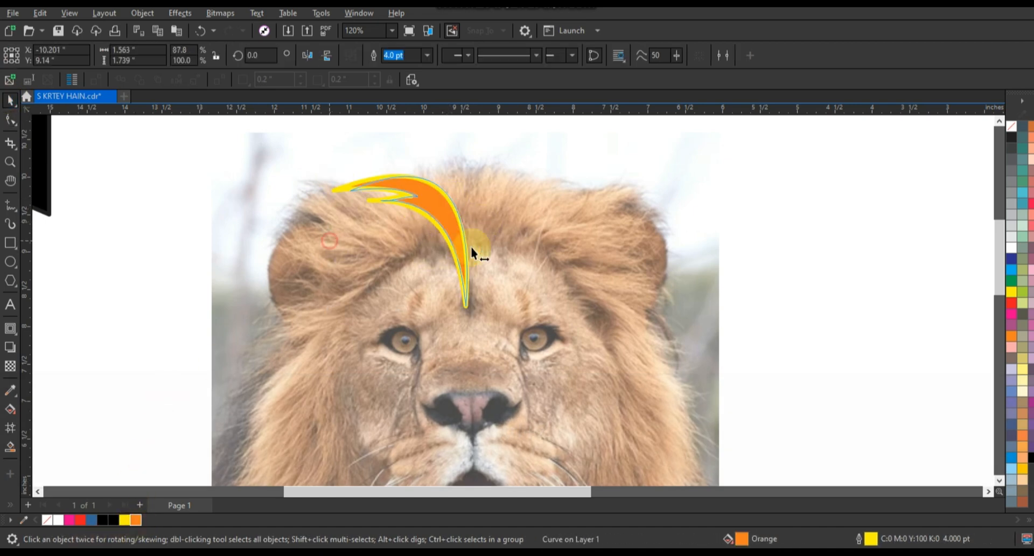
drag(470, 247, 470, 246)
right_click(470, 246)
Weld the two orange hair locks into one shape and remove its yellow outline
shift+click(451, 233)
click(372, 55)
right_click(1012, 126)
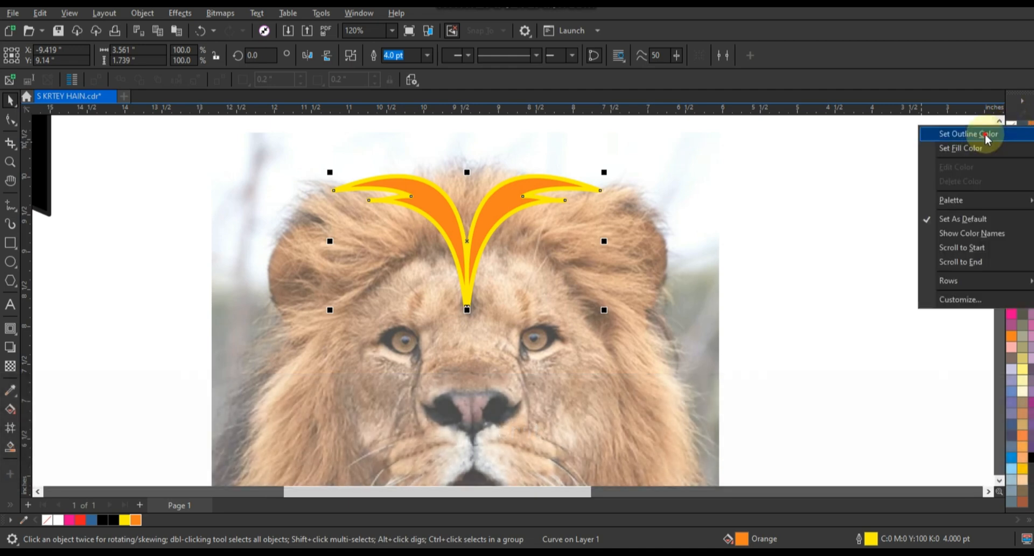
click(986, 135)
click(174, 241)
Set the outline colour to black and draw a closed zigzag ear shape about 1.94 by 1.45 inches over the photo's left ear
click(11, 205)
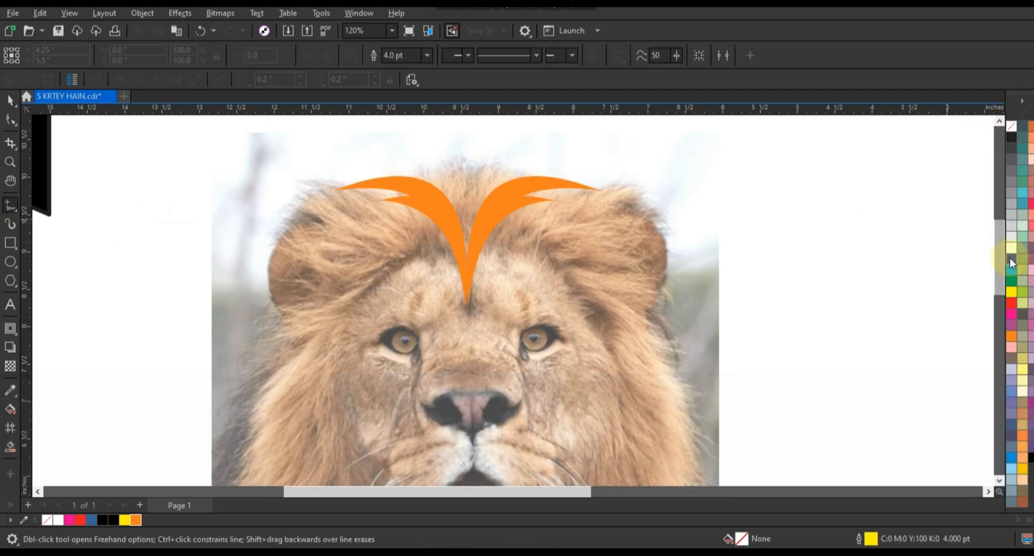
right_click(1012, 137)
click(940, 144)
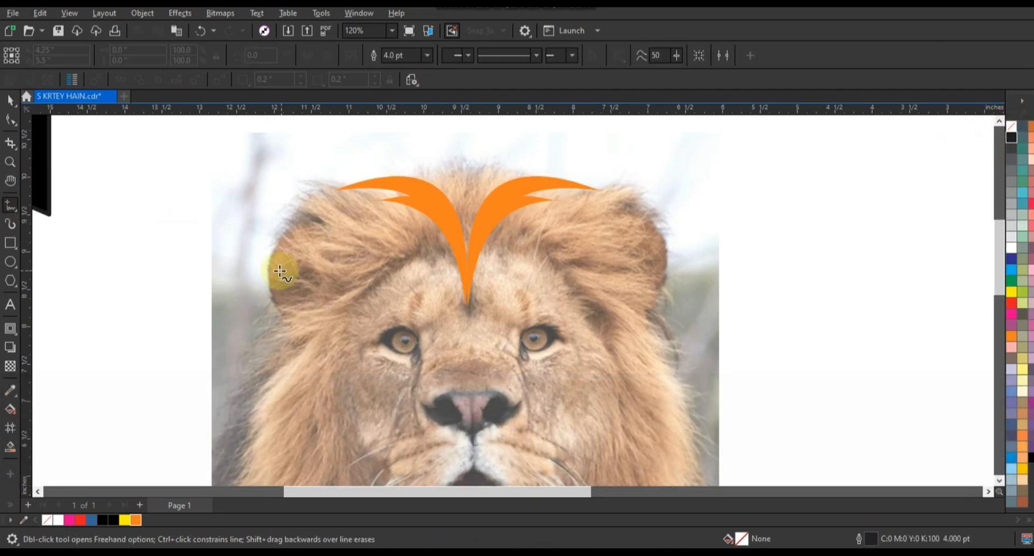
double_click(285, 208)
double_click(350, 318)
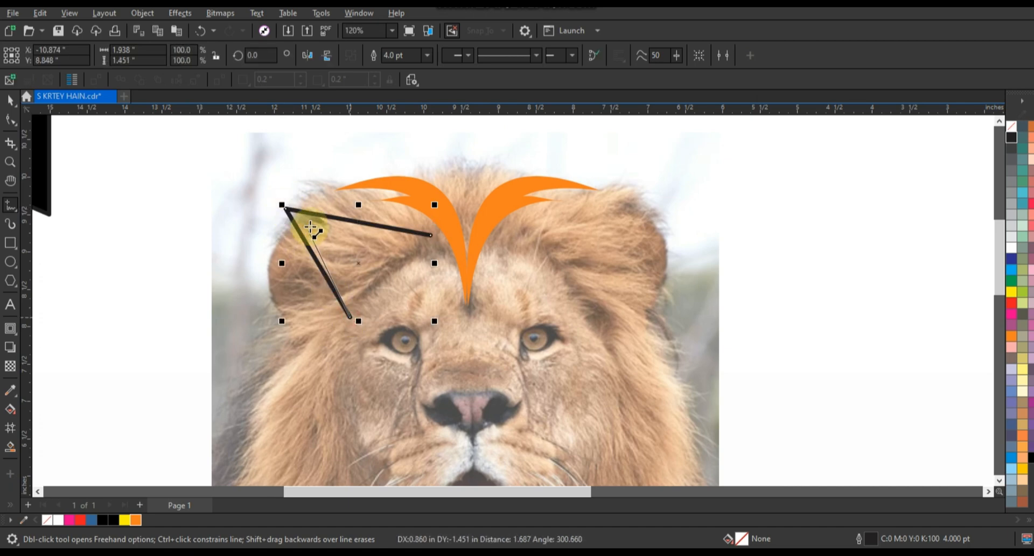
click(431, 235)
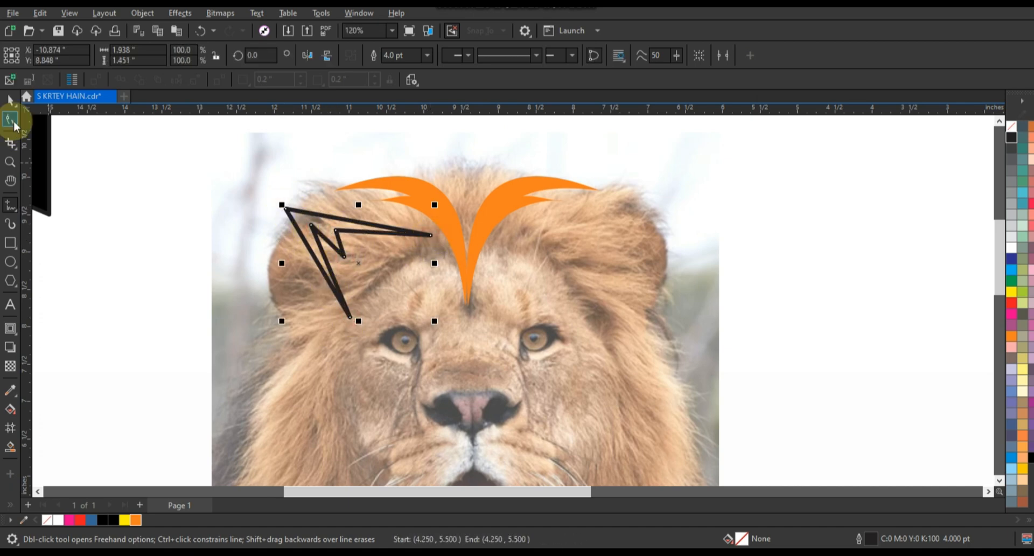
Bend the ear shape's straight segments into curves and shift its outer tip node slightly
click(11, 120)
key(ctrl+q)
drag(319, 267, 350, 225)
drag(286, 209, 293, 205)
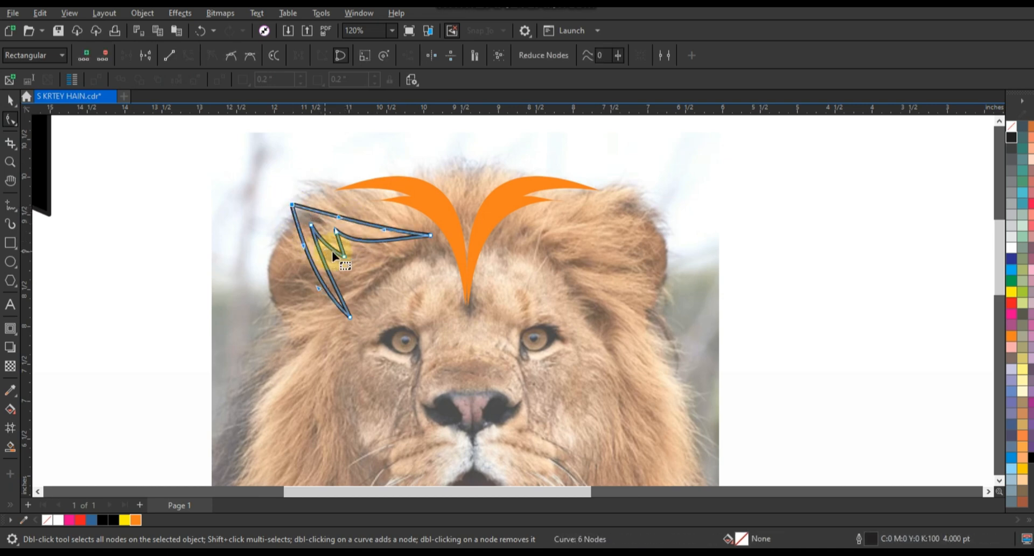
Scale the ear shape to 92.5% and fill it with white
click(14, 107)
mouse_move(429, 204)
mouse_down()
mouse_move(385, 239)
mouse_move(424, 206)
mouse_up()
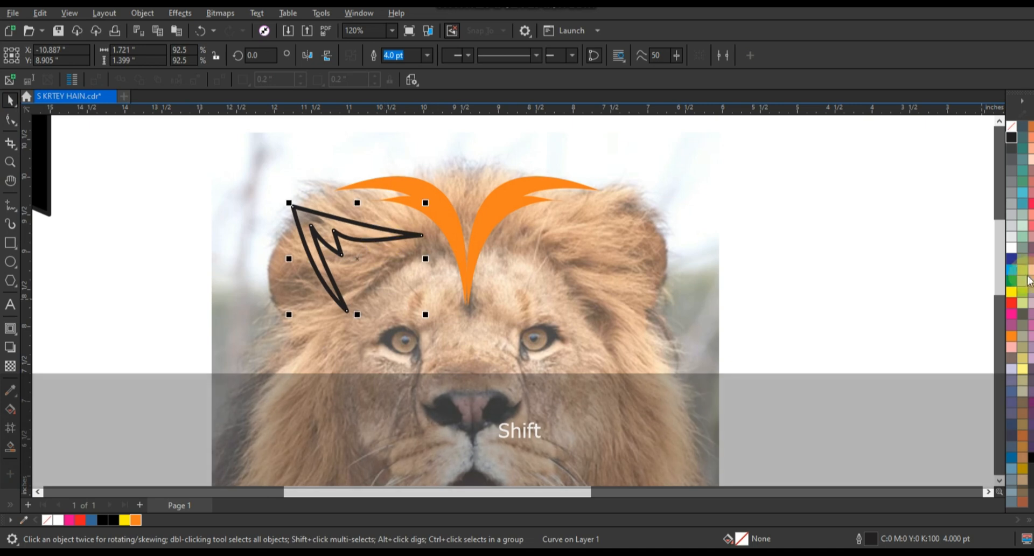
click(1011, 248)
Mirror a copy of the white ear horizontally and position it over the photo's right ear
drag(289, 259, 500, 233)
right_click(501, 233)
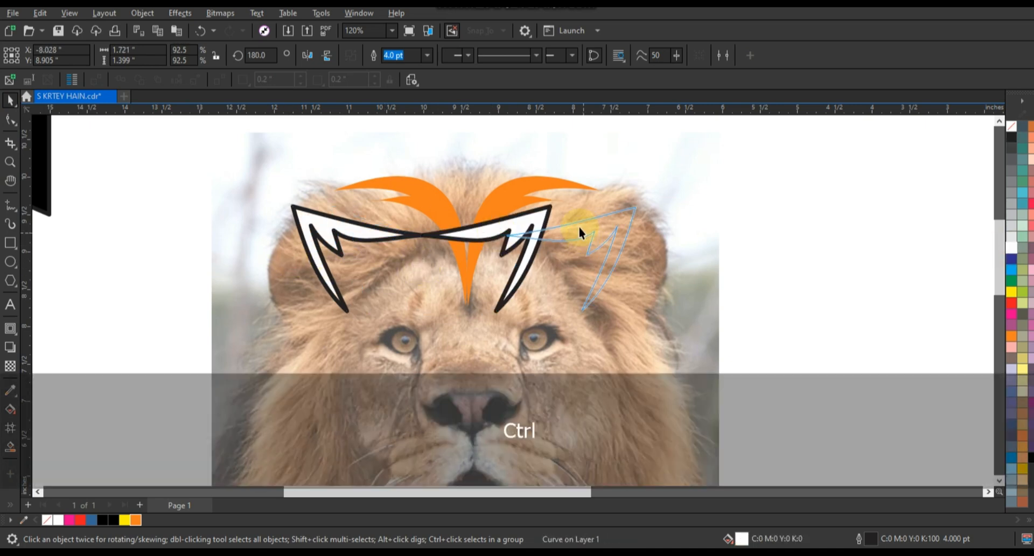
drag(580, 227, 580, 229)
Weld the two white ears, centre them with the orange hair locks, and remove the outlines
shift+click(389, 232)
click(377, 56)
shift+click(457, 234)
key(c)
right_click(1011, 127)
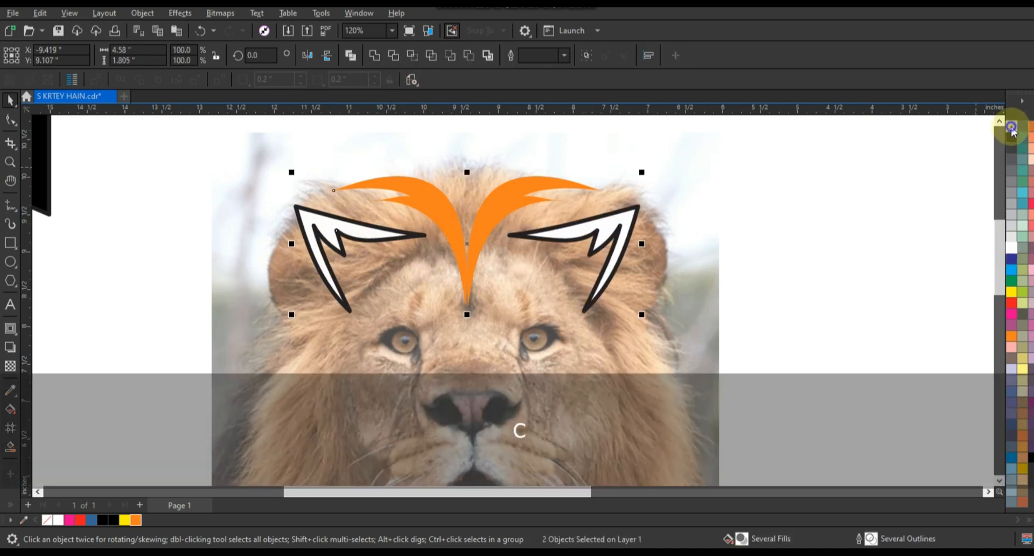
Move the grouped ears and orange hair locks onto the logo's forehead and centre them on the black silhouette
scroll(743, 256, down, 4)
key(c)
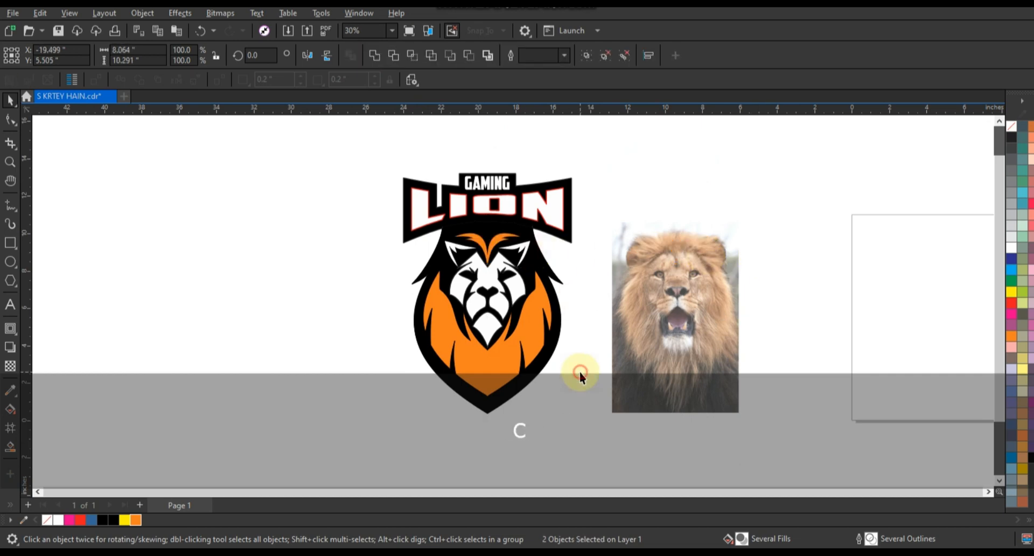
click(542, 257)
Ungroup the forehead details and break the white ear shape apart into separate left and right ears
key(shift+F2)
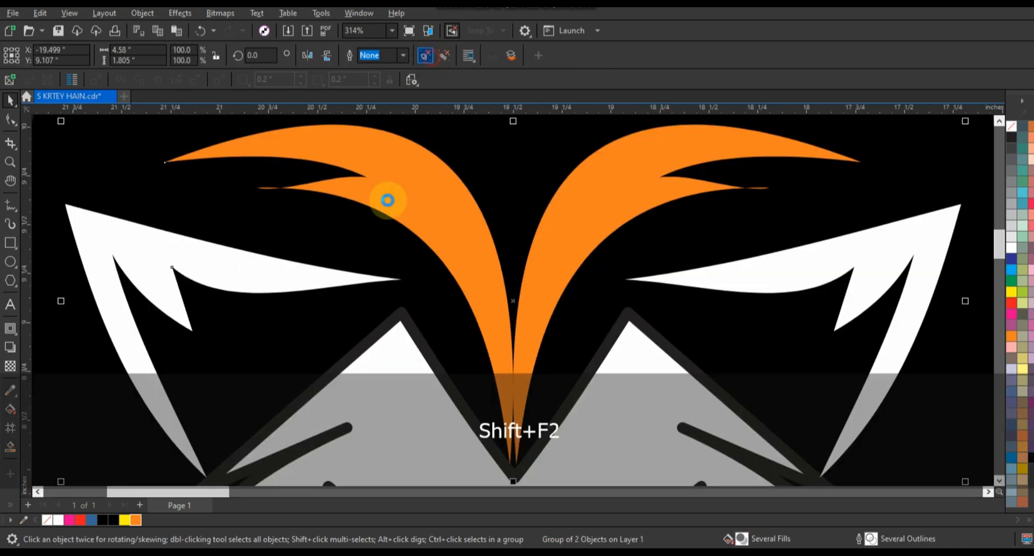
key(F3)
key(Escape)
click(307, 283)
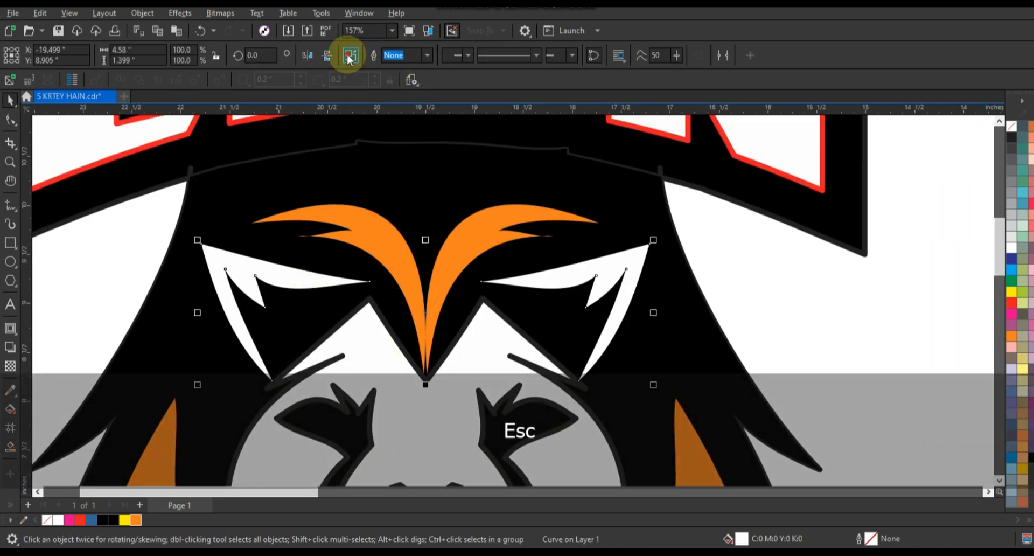
click(349, 56)
key(Escape)
Scale the left ear to 78.1% and move it up beside the orange lock, deleting the right ear
click(323, 281)
drag(374, 384, 354, 375)
drag(308, 281, 273, 268)
click(543, 275)
key(Delete)
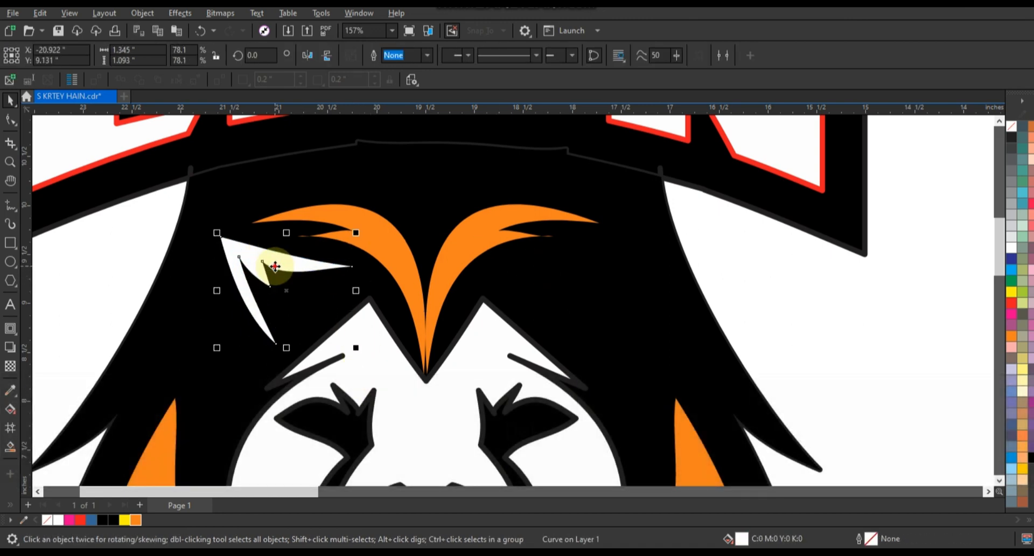
Mirror a copy of the left ear to the right side, then weld and centre the pair on the head
drag(213, 288, 582, 261)
shift+click(273, 263)
click(376, 59)
shift+click(438, 188)
key(c)
click(739, 261)
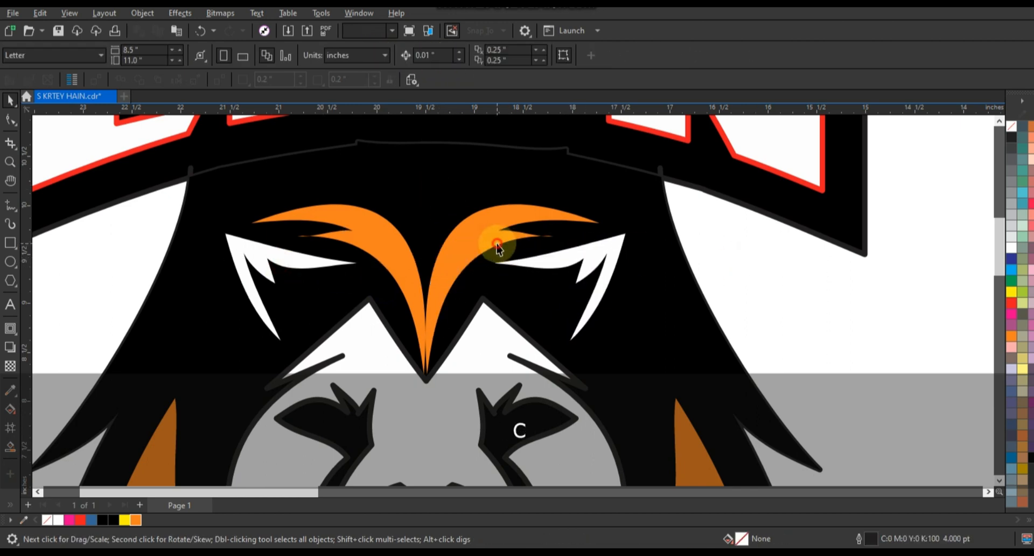
Remove the outlines from the orange hair locks, the white ears and the white face shape
click(498, 243)
shift+click(587, 259)
shift+click(506, 352)
right_click(1013, 127)
click(994, 136)
click(810, 277)
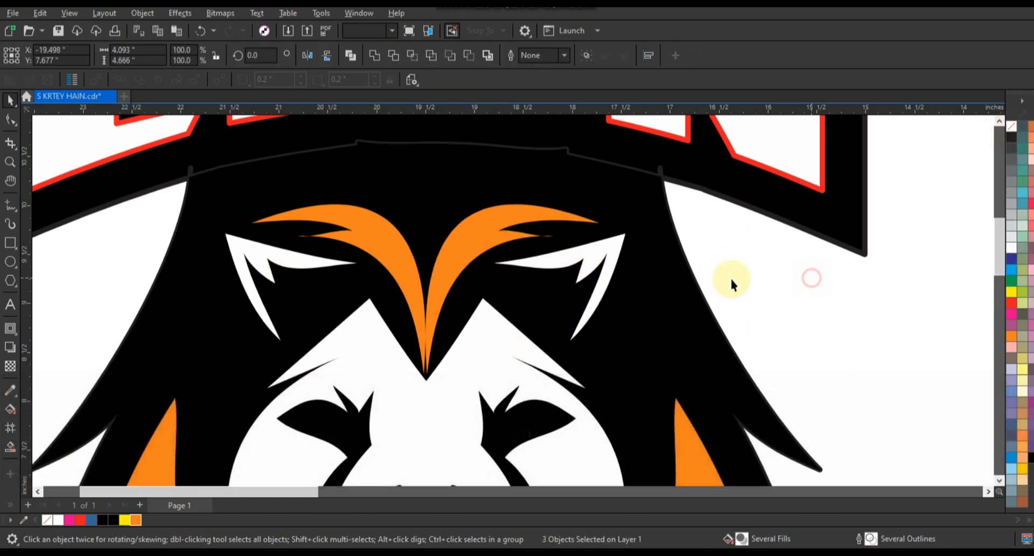
Examine the whole logo beside the lion photo
key(F3)
key(F3)
key(F3)
key(Escape)
drag(364, 168, 687, 377)
key(shift+F2)
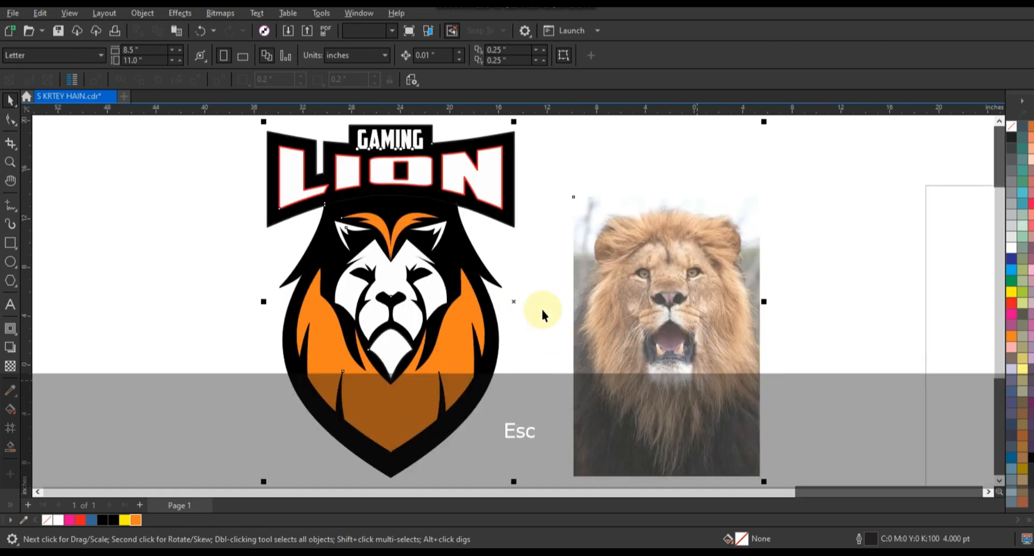
key(Escape)
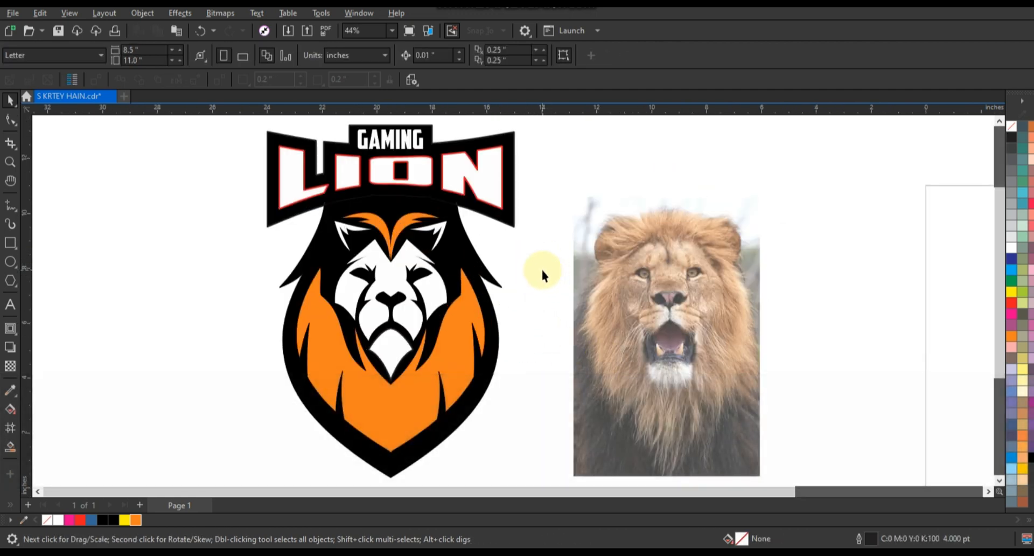
Draw a black line about 5.6 inches long from the mane's left edge to its bottom centre and bow it outward
key(z)
drag(246, 224, 740, 452)
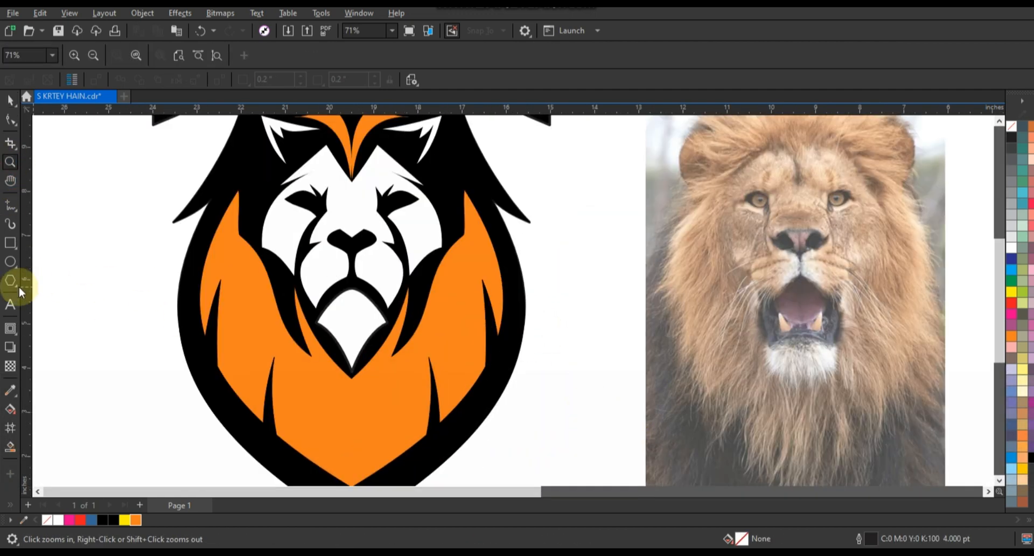
click(18, 211)
click(202, 252)
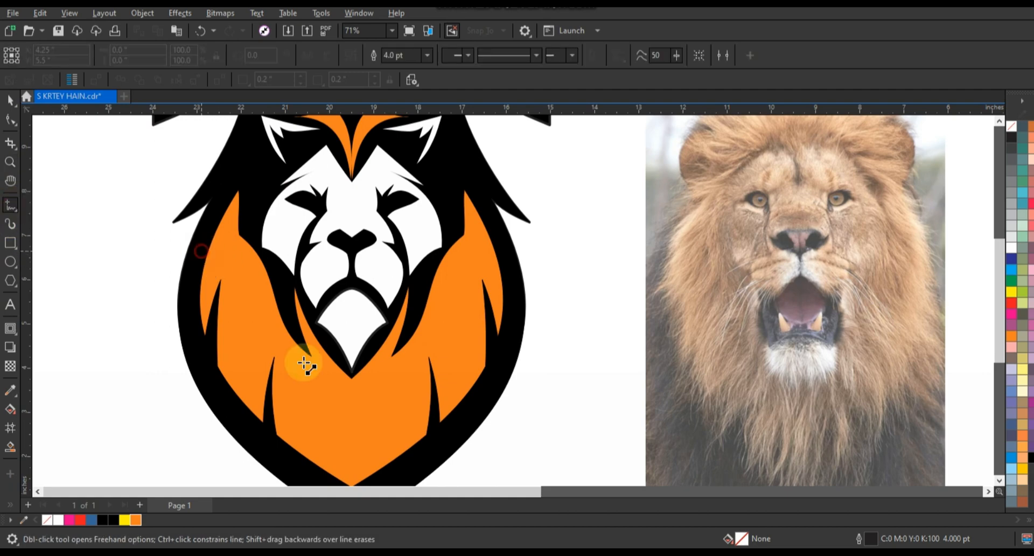
click(349, 452)
key(F10)
click(261, 344)
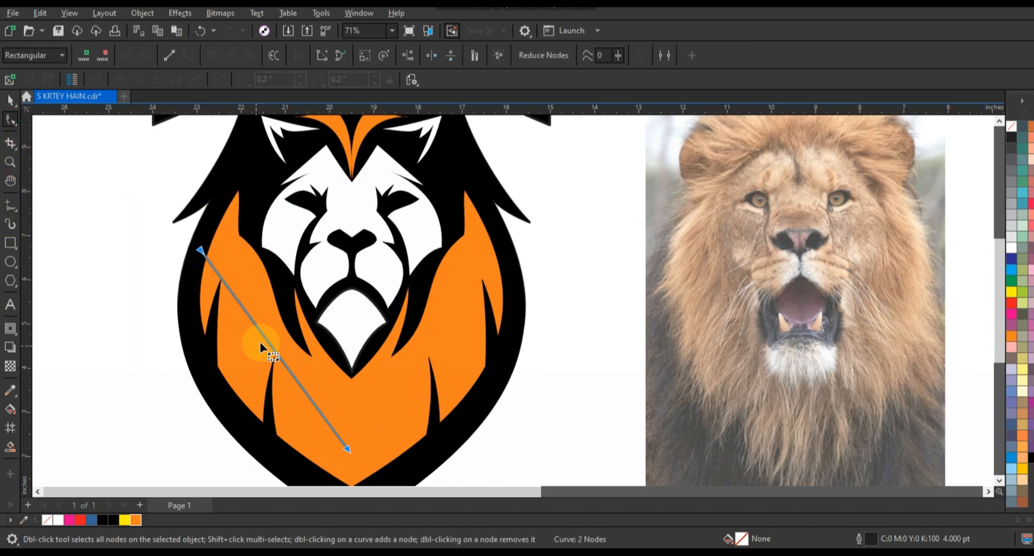
drag(260, 345, 432, 396)
Mirror the curved line onto the right half of the mane and join the two curves at their bottom nodes
double_click(11, 118)
shift+click(313, 434)
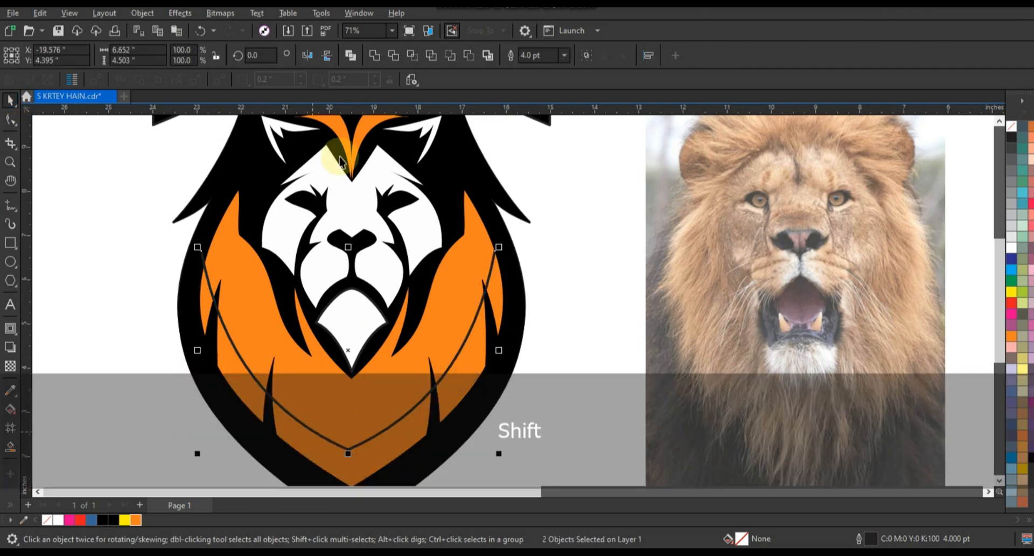
click(11, 119)
drag(352, 429, 335, 466)
click(120, 56)
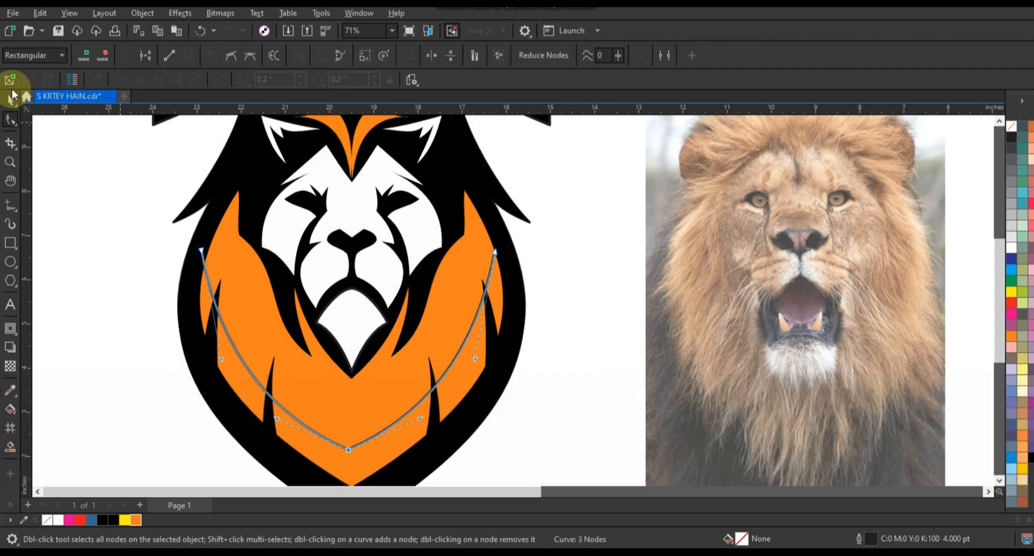
Smart-fill the mane regions outside the curved line with blue and a 0.5 pt black outline
click(11, 100)
click(10, 447)
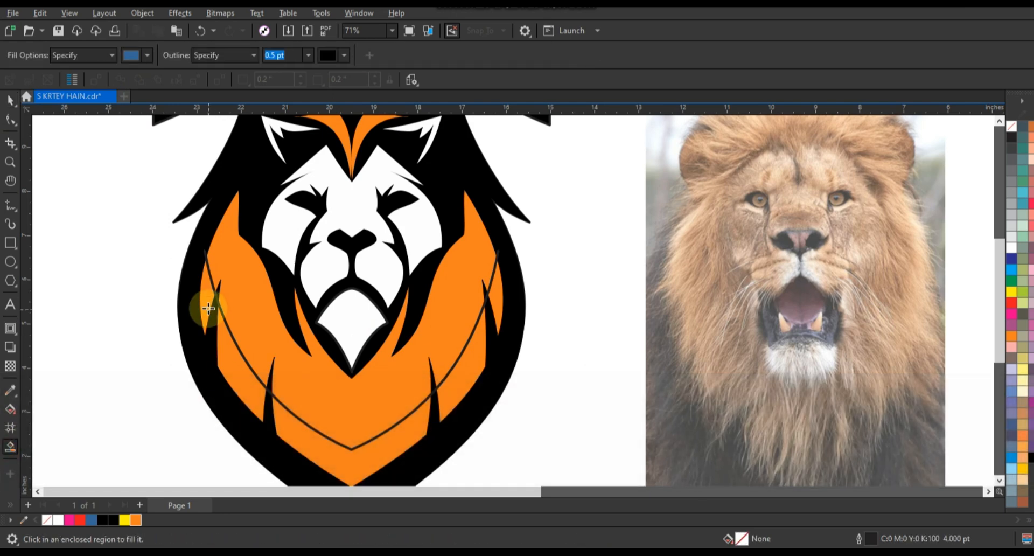
click(235, 375)
click(314, 438)
click(504, 326)
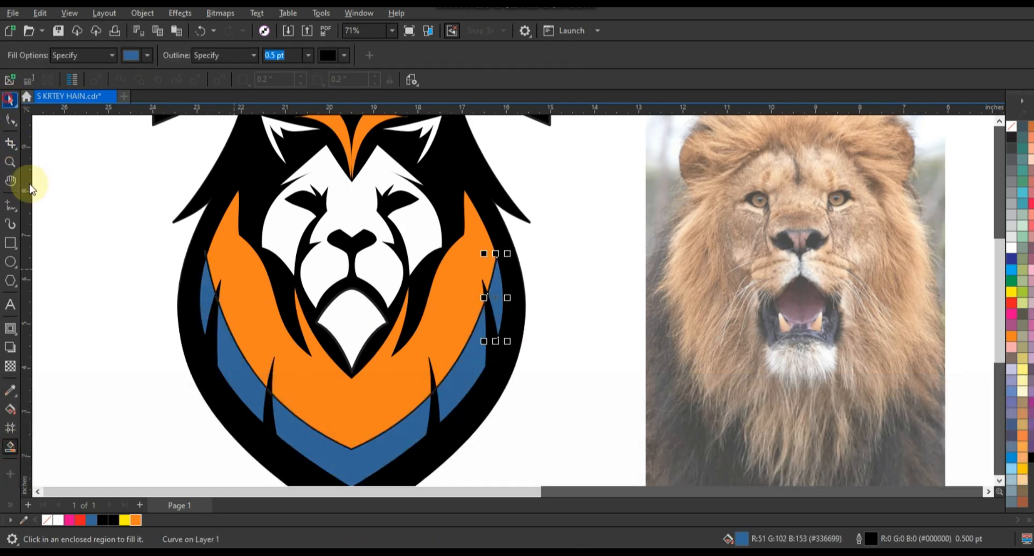
Delete the curved guide line that crosses the mane
click(65, 216)
click(500, 259)
key(Delete)
Weld all the blue mane regions into one shape and recolour it light orange (C0 M47 Y100 K0) without an outline
click(496, 283)
shift+click(481, 369)
shift+click(374, 444)
shift+click(249, 389)
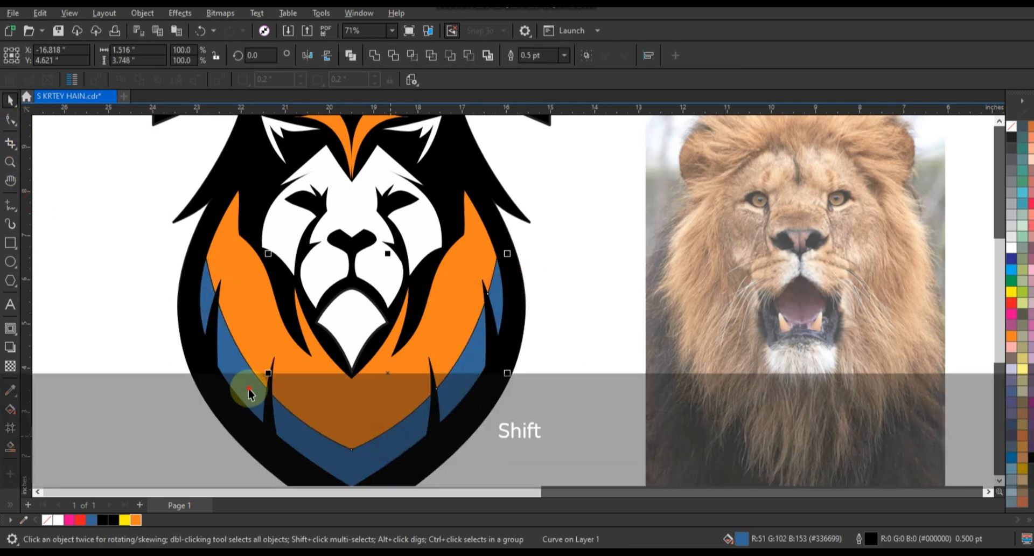
shift+click(205, 290)
click(375, 55)
click(136, 520)
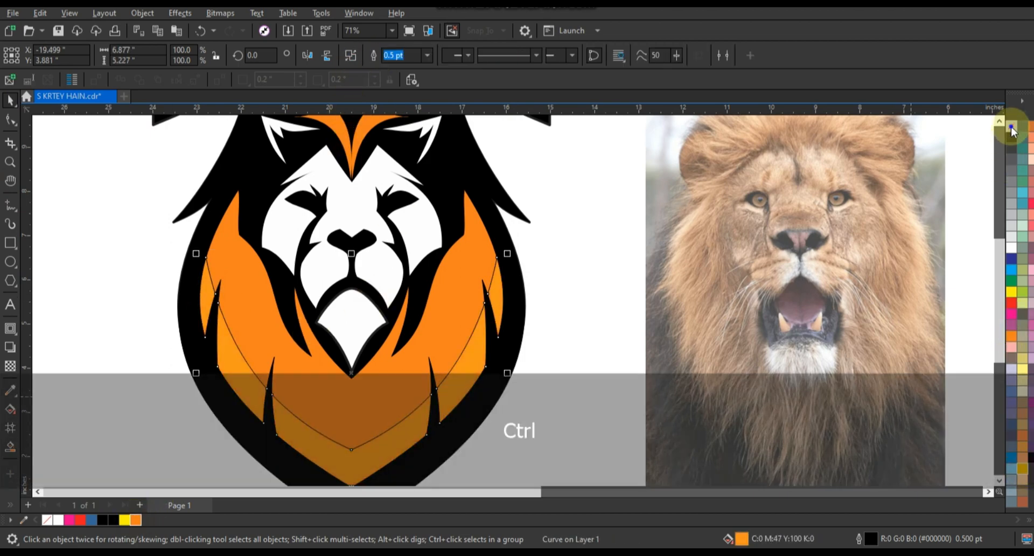
Examine the logo on its black background, close up and in full-screen preview
scroll(635, 335, down, 5)
key(Escape)
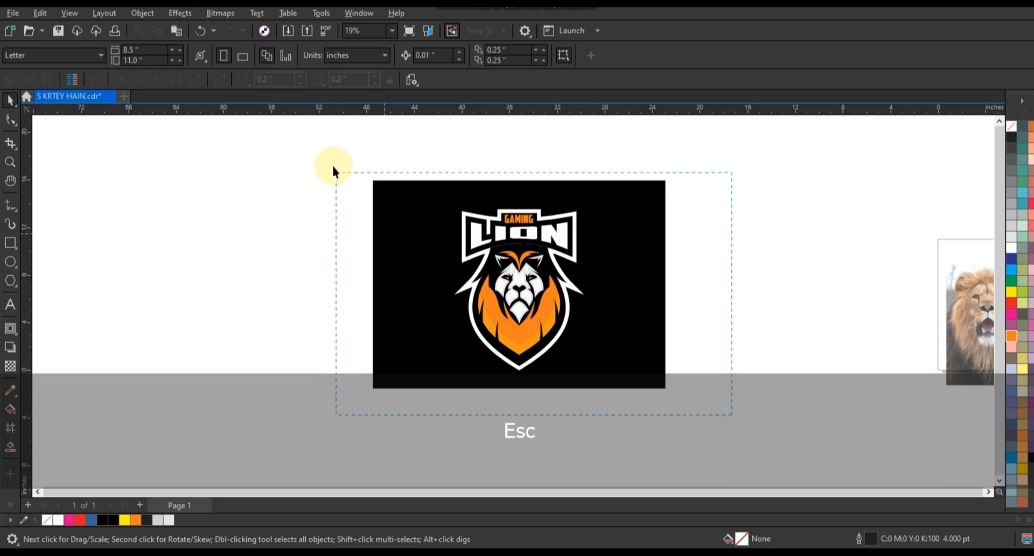
drag(332, 167, 332, 164)
key(shift+F2)
key(Escape)
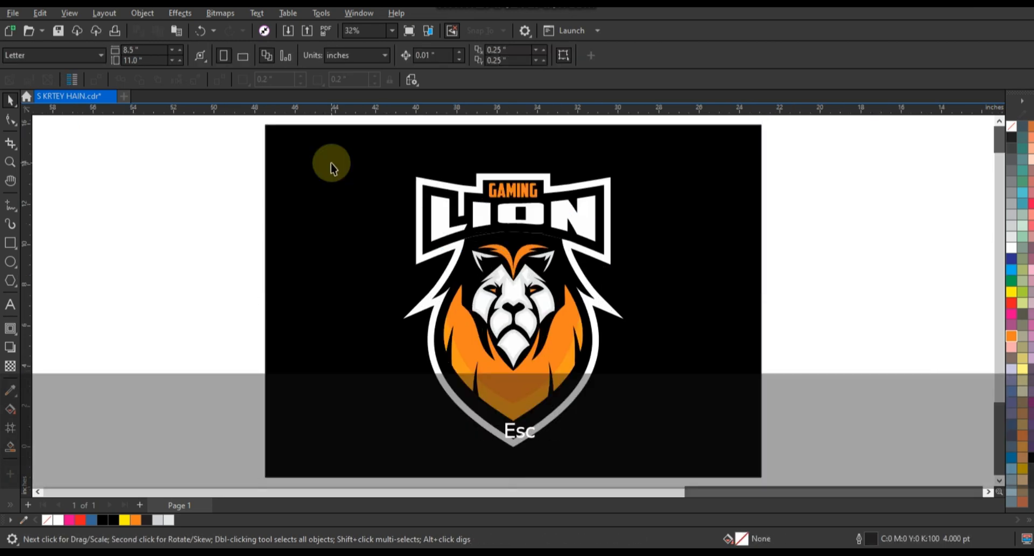
key(F9)
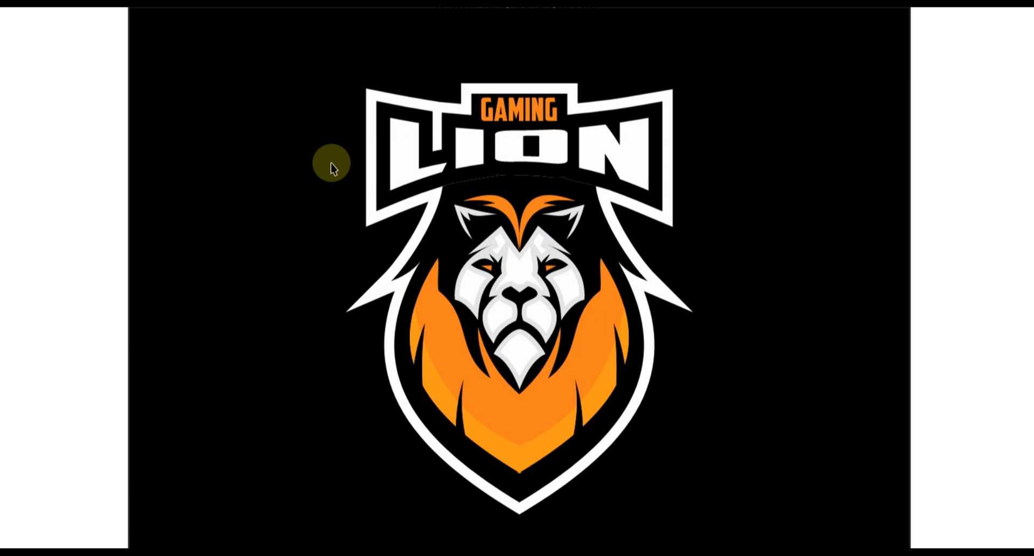
click(331, 164)
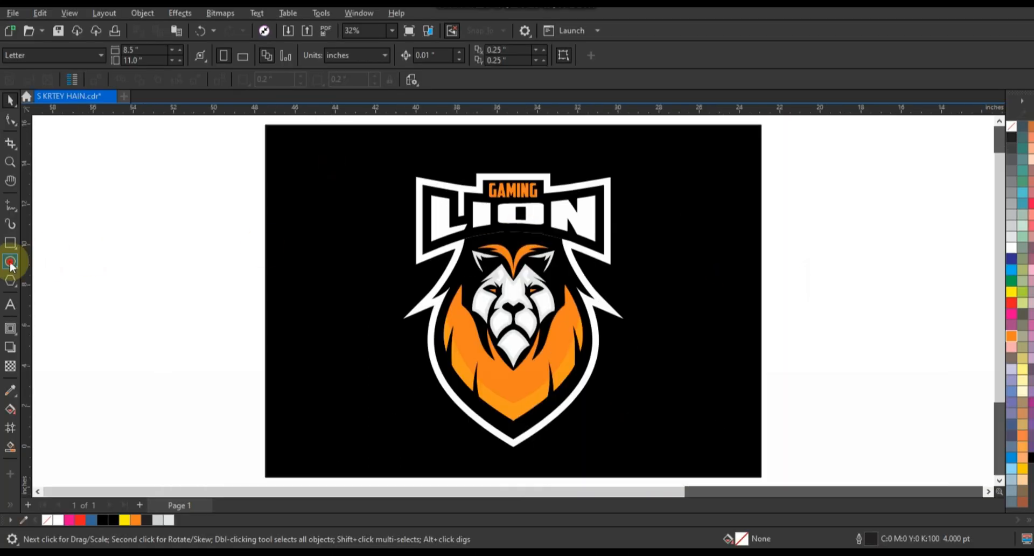
Draw an ellipse about 17.8 by 9.6 inches over the lower LION lettering and lion head, filled 20% black without an outline
click(11, 263)
drag(695, 405, 334, 213)
click(10, 102)
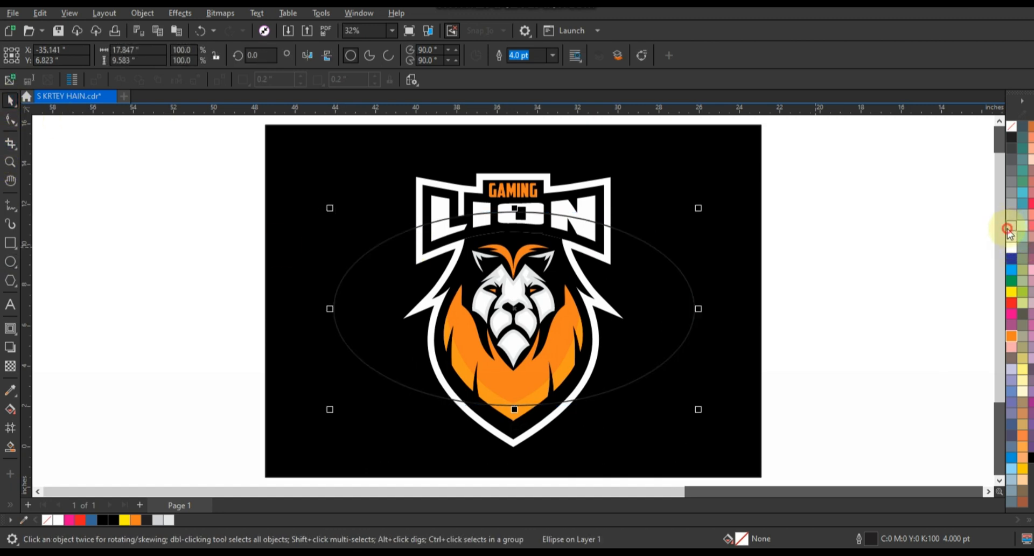
click(1009, 230)
right_click(1007, 127)
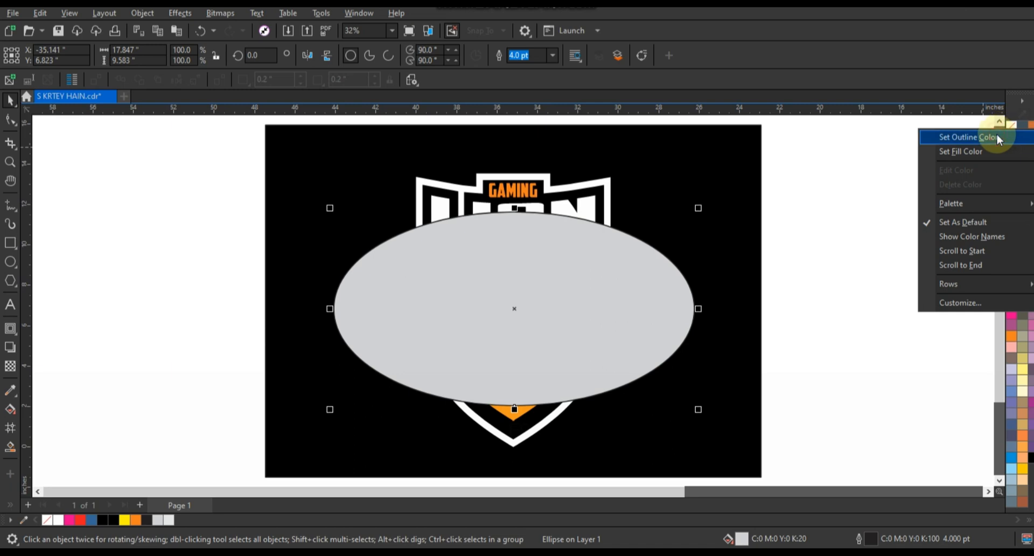
click(998, 137)
PowerClip the grey ellipse inside the LION lettering and preview the logo full screen
key(w)
click(584, 204)
click(877, 303)
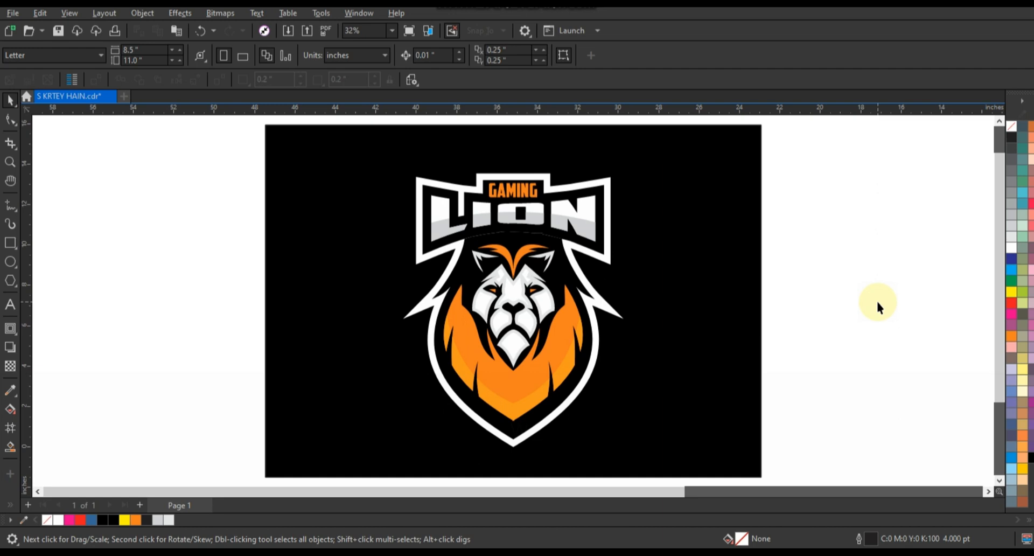
key(F9)
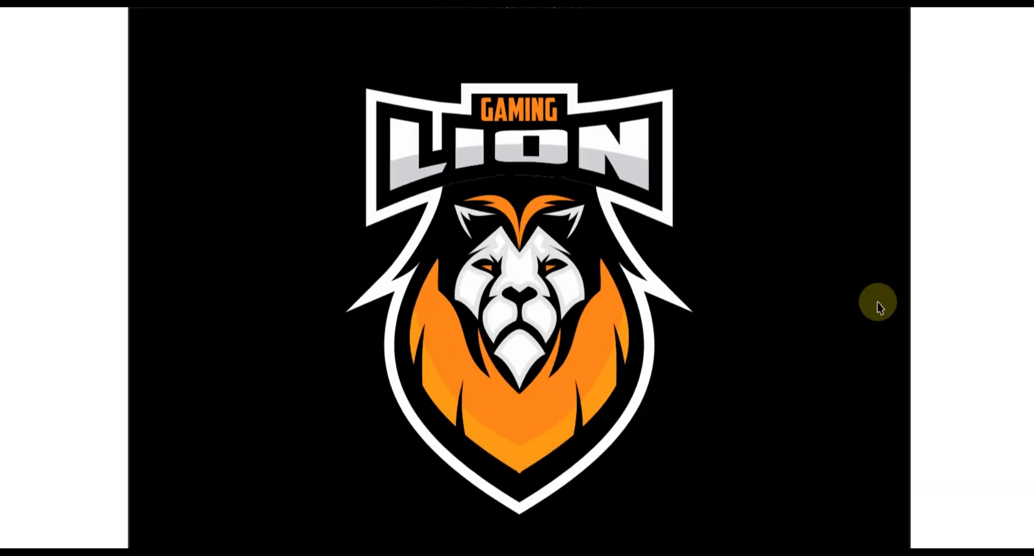